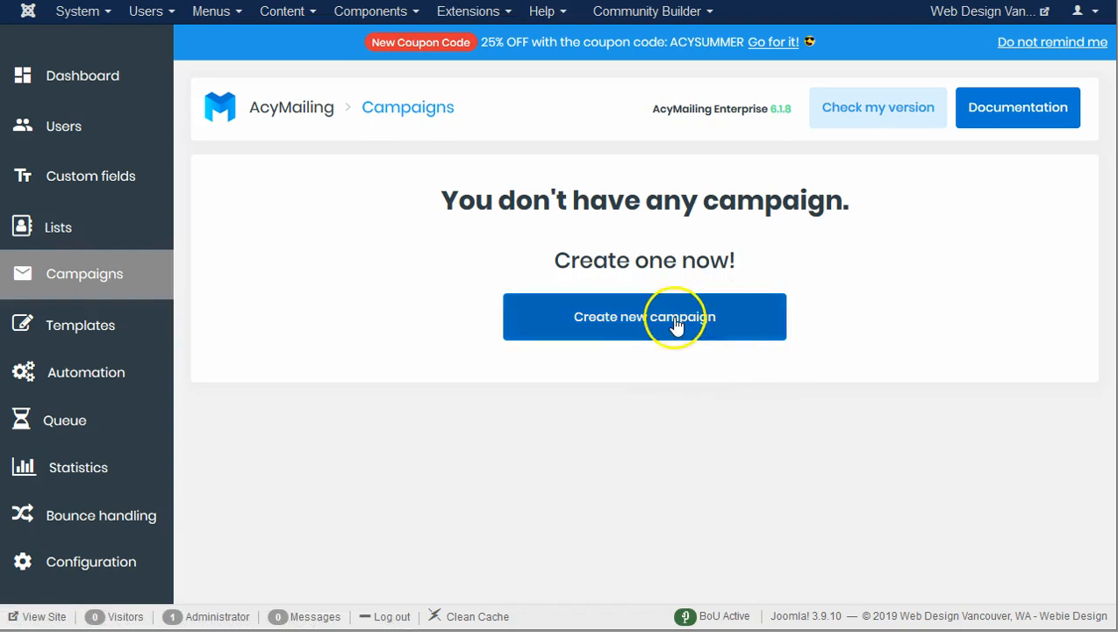
Create a new campaign from the demo template and name it "new campaign"
left_click(676, 325)
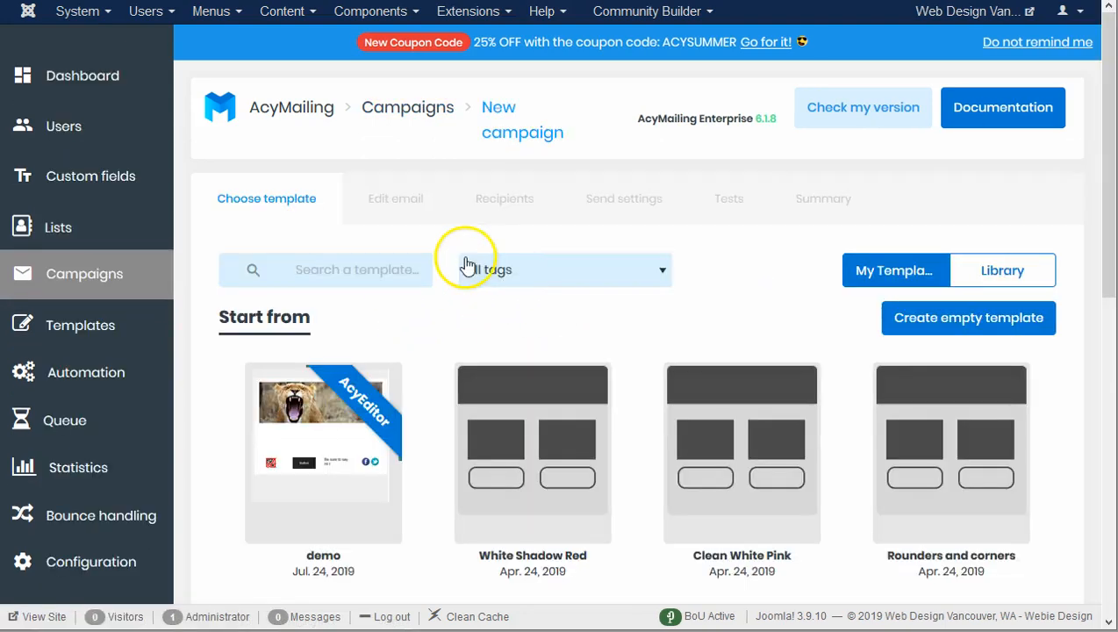
left_click(351, 395)
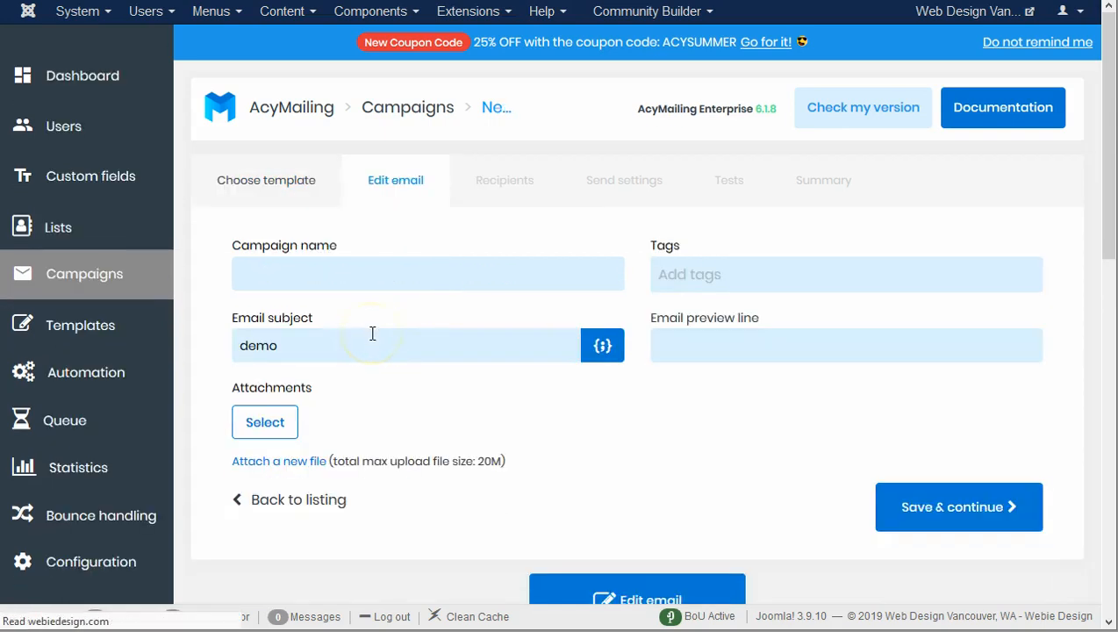
left_click(304, 275)
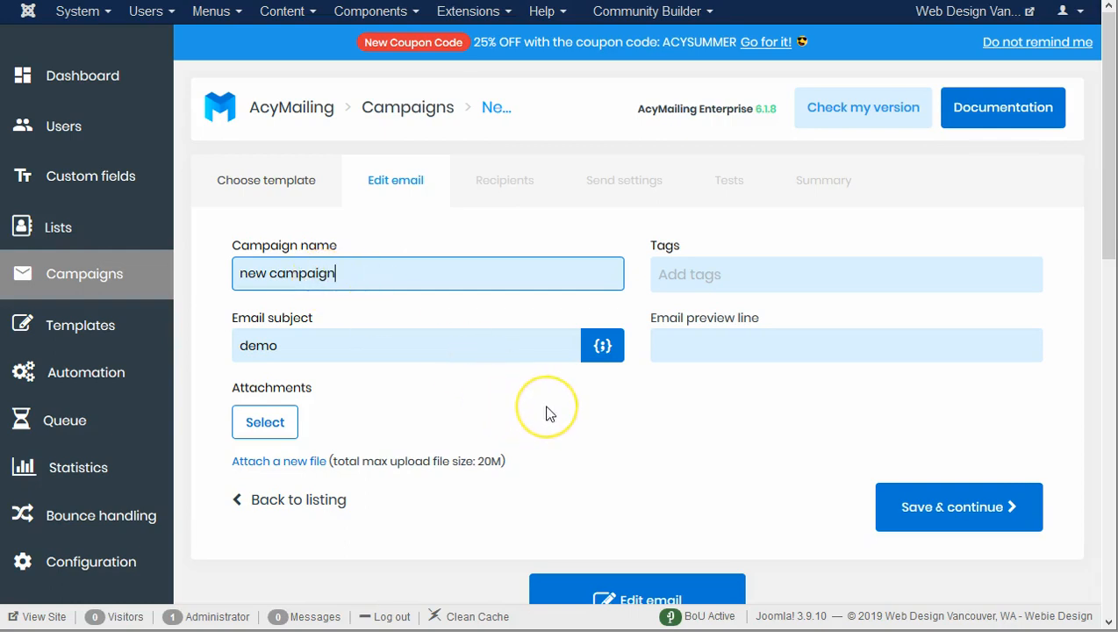
Open the campaign's email in the editor and look through its layout down to the footer row
scroll(546, 413, "down", 4)
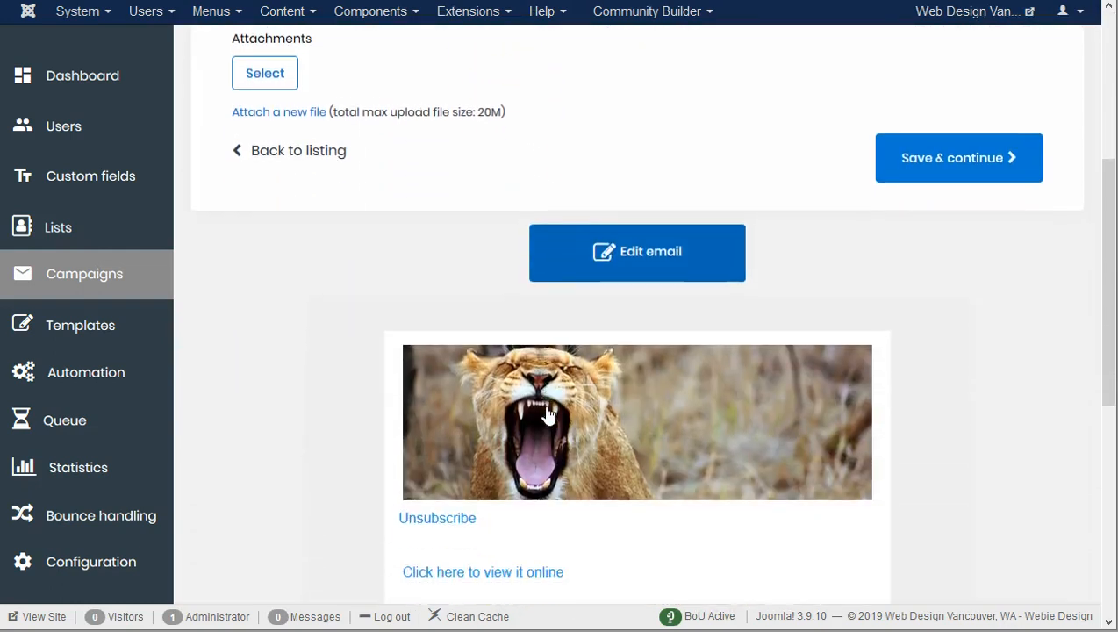
left_click(667, 246)
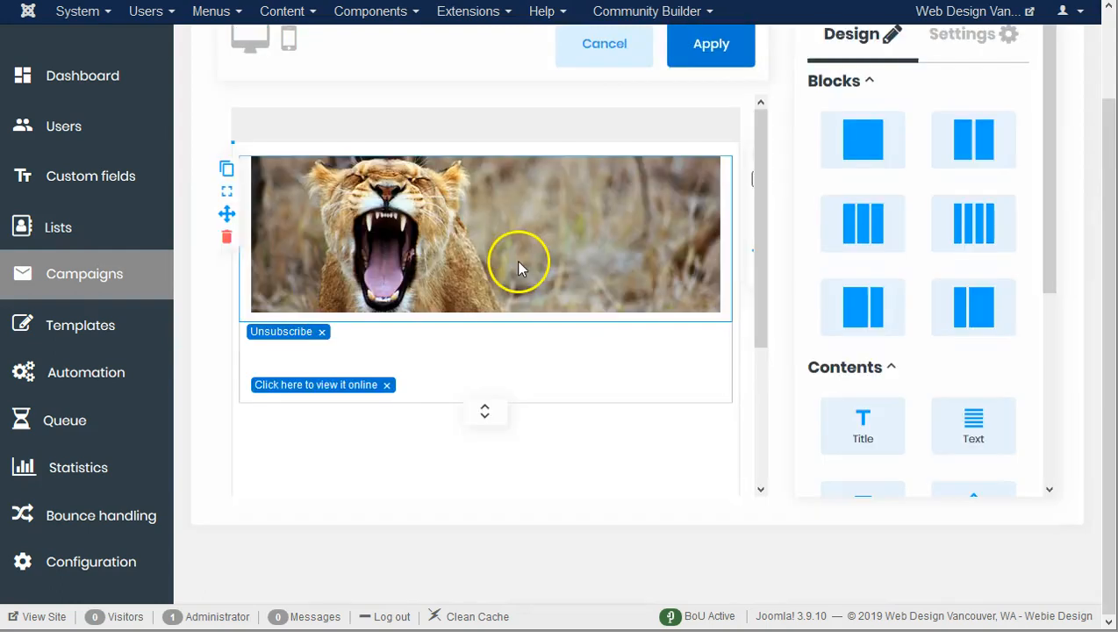
scroll(674, 356, "down", 2)
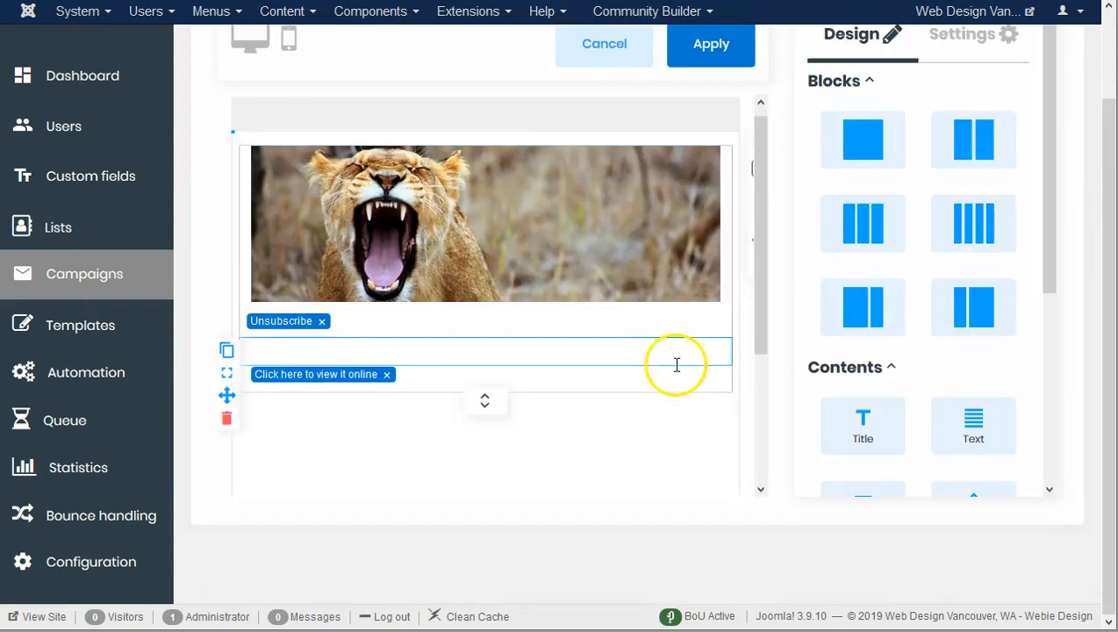
scroll(676, 361, "down", 2)
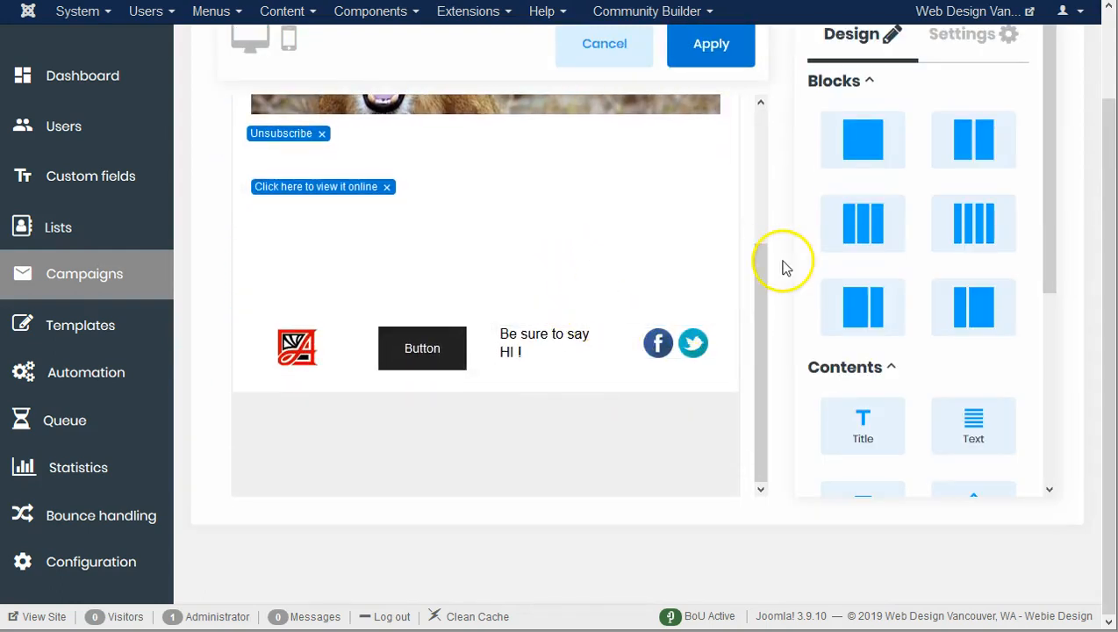
Add a Text element to the empty block above the footer row and delete it again
left_click_drag(973, 418, 492, 256)
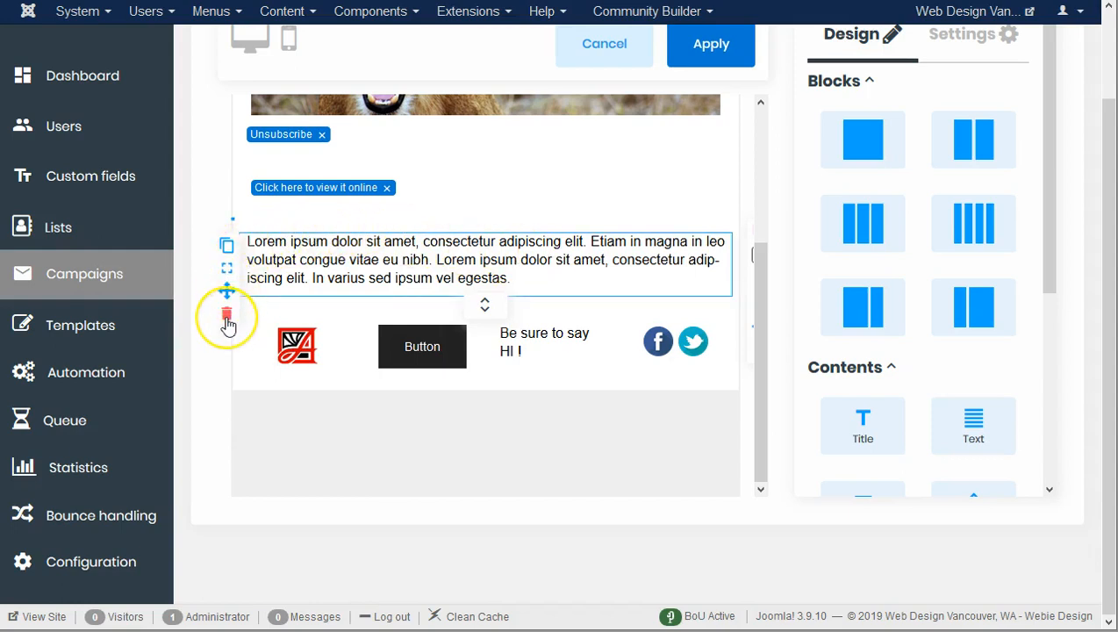
left_click(228, 317)
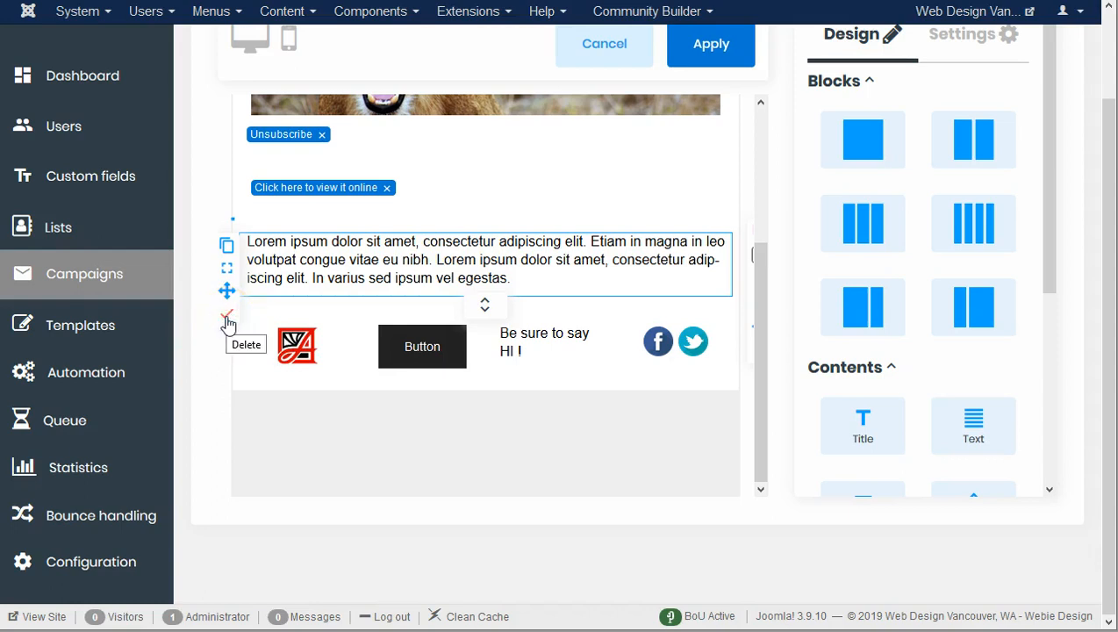
left_click(228, 318)
left_click(399, 256)
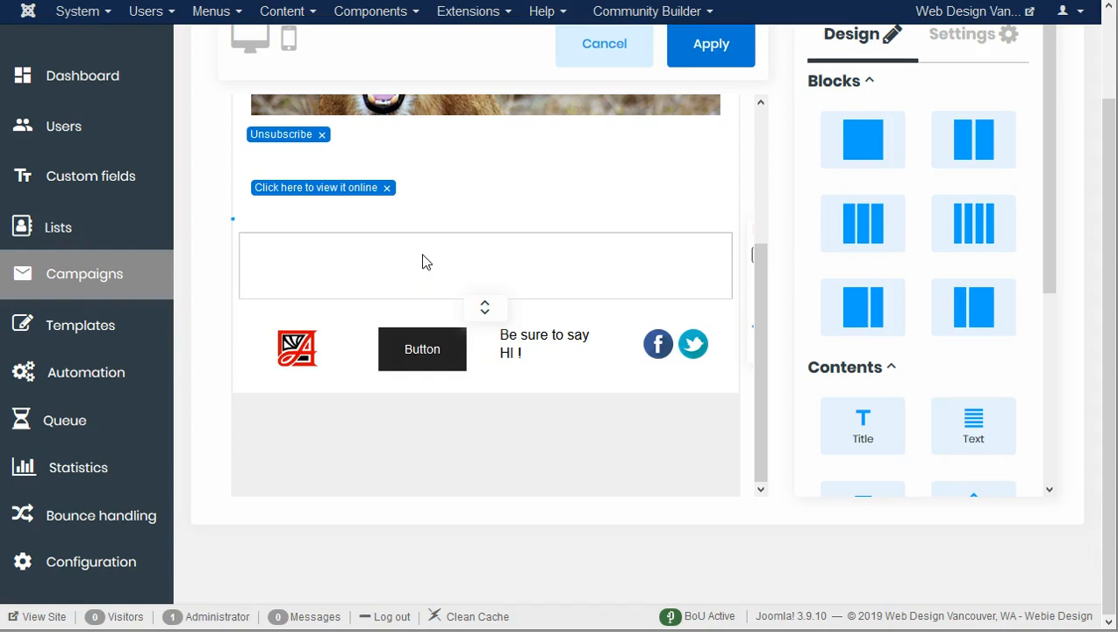
left_click(602, 283)
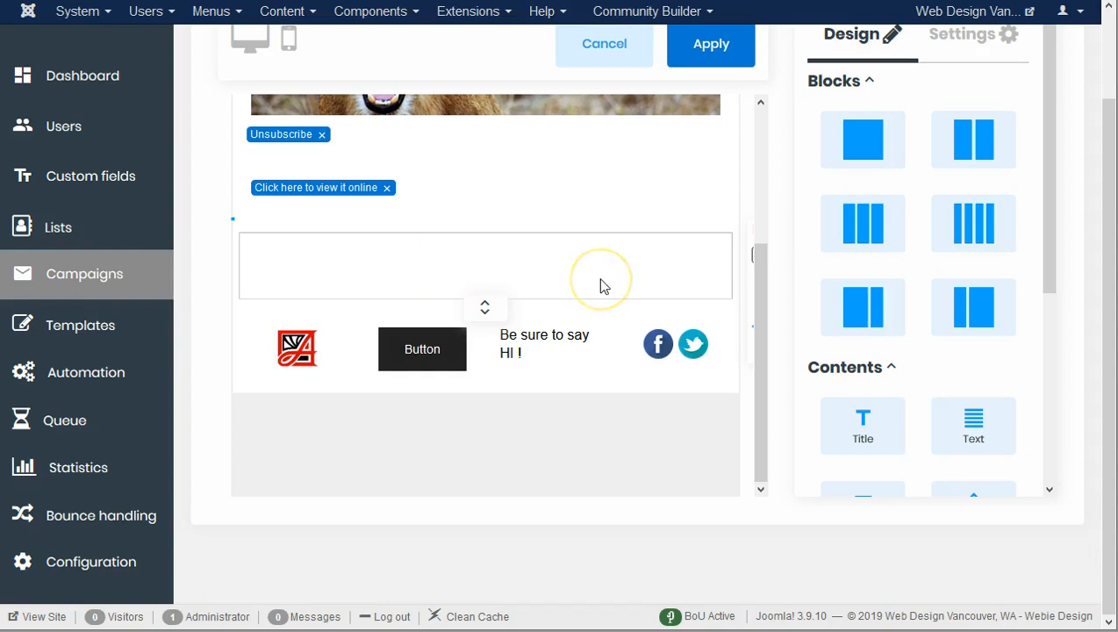
left_click_drag(583, 282, 896, 318)
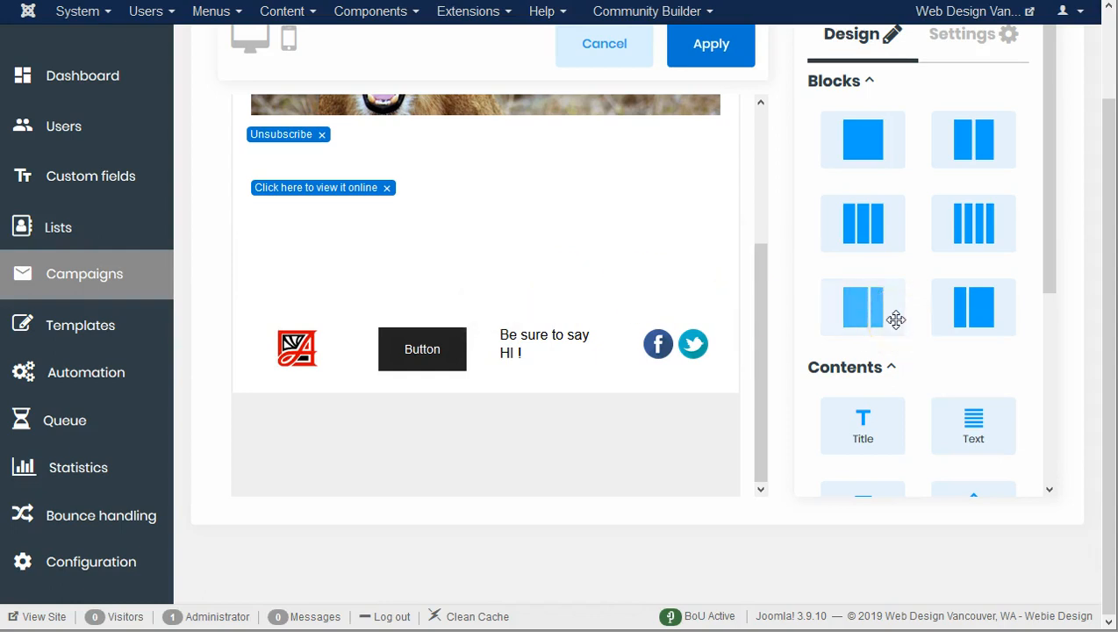
left_click_drag(858, 317, 859, 317)
left_click_drag(858, 318, 391, 276)
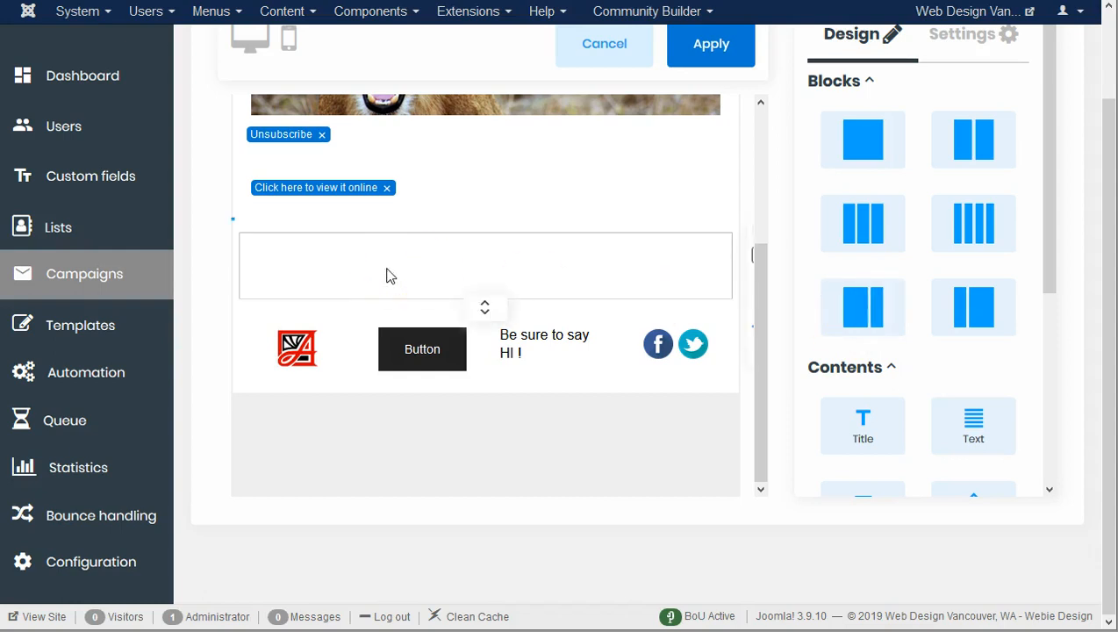
left_click(911, 311)
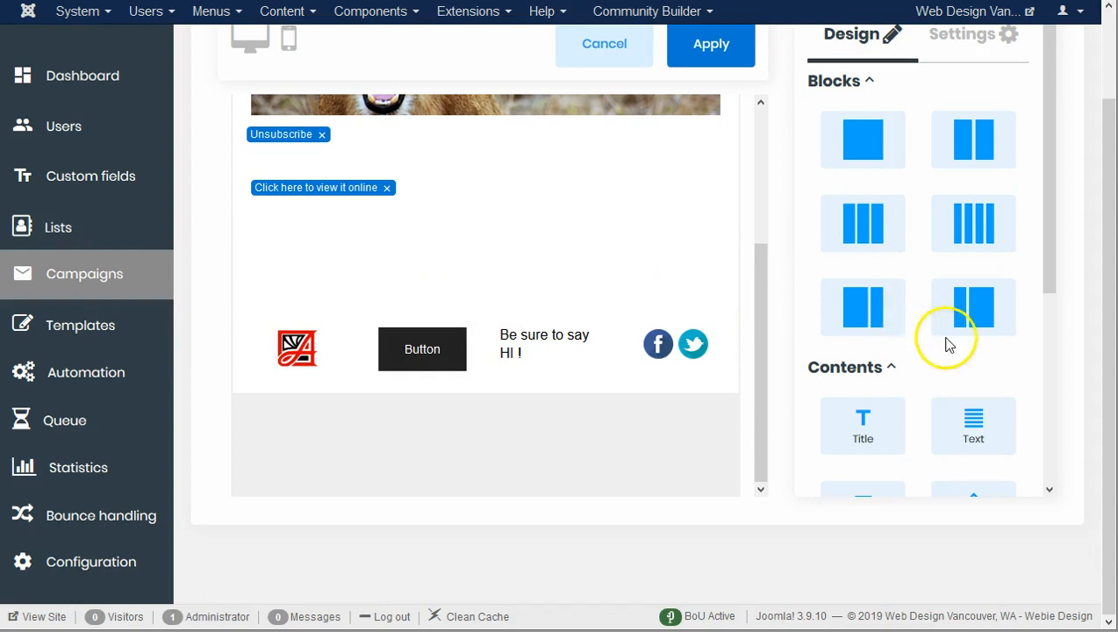
Add an Article element to the empty block above the footer row and insert the single article "Http vs Https"
scroll(938, 339, "down", 4)
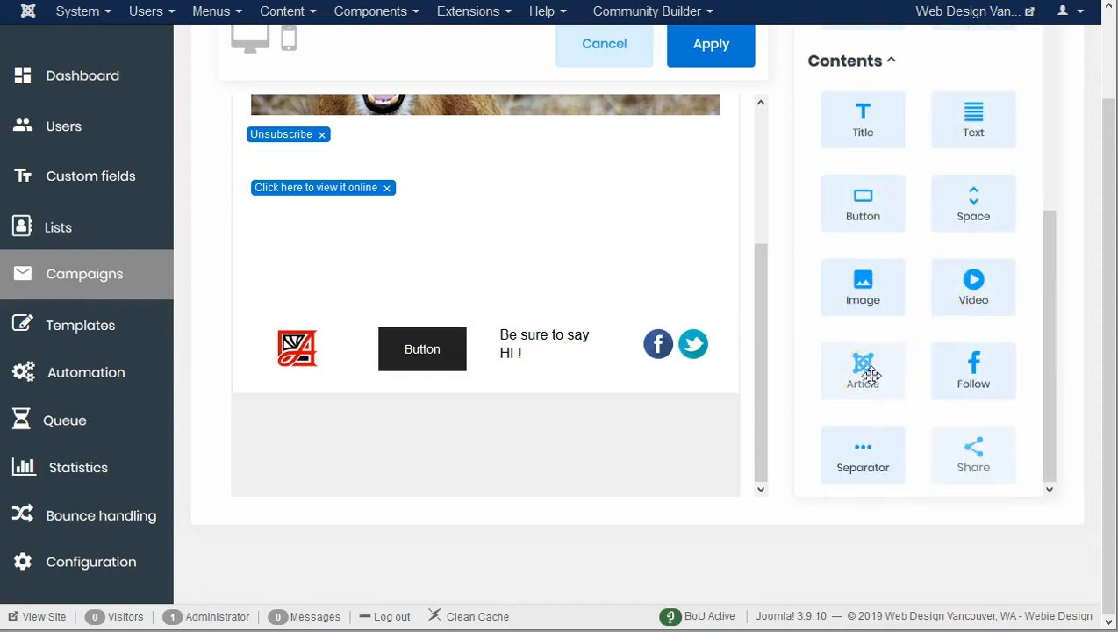
left_click_drag(869, 374, 445, 252)
left_click(565, 258)
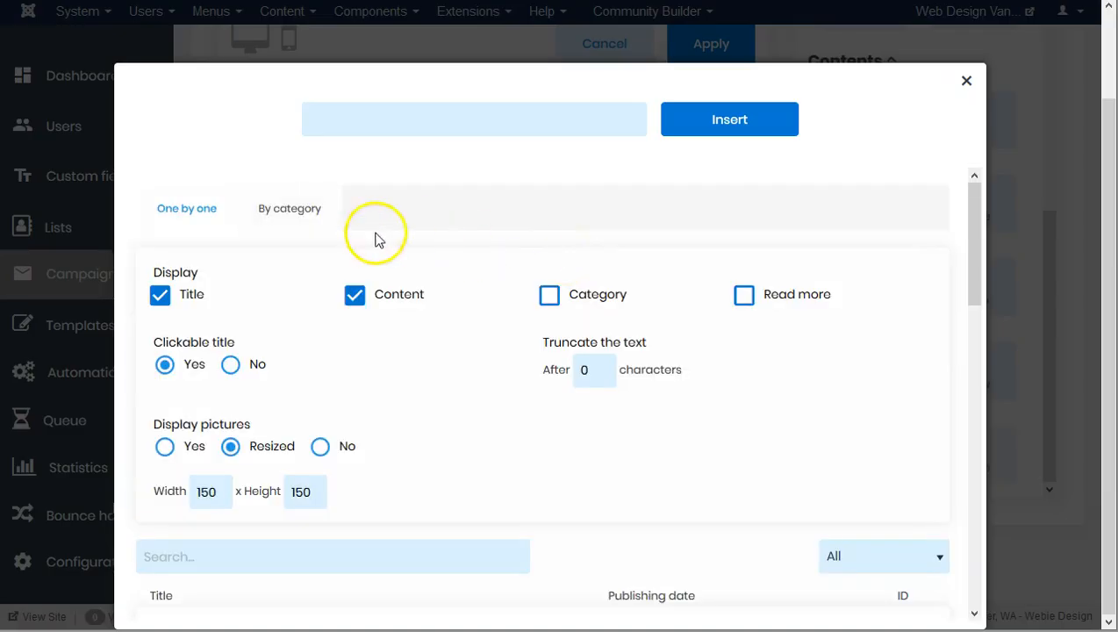
left_click(291, 208)
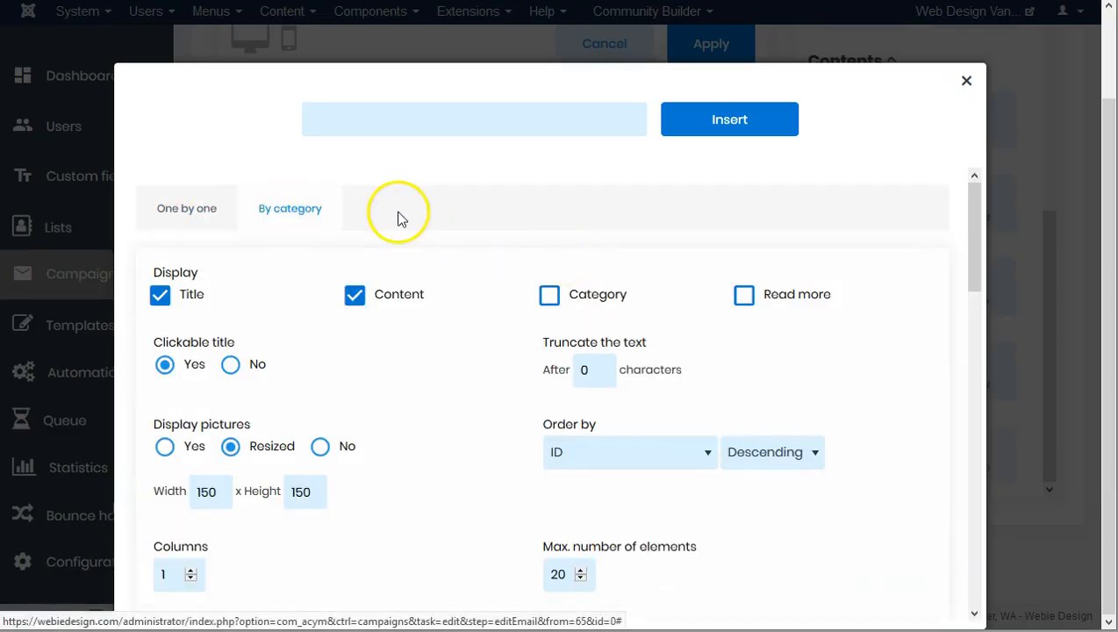
left_click(191, 215)
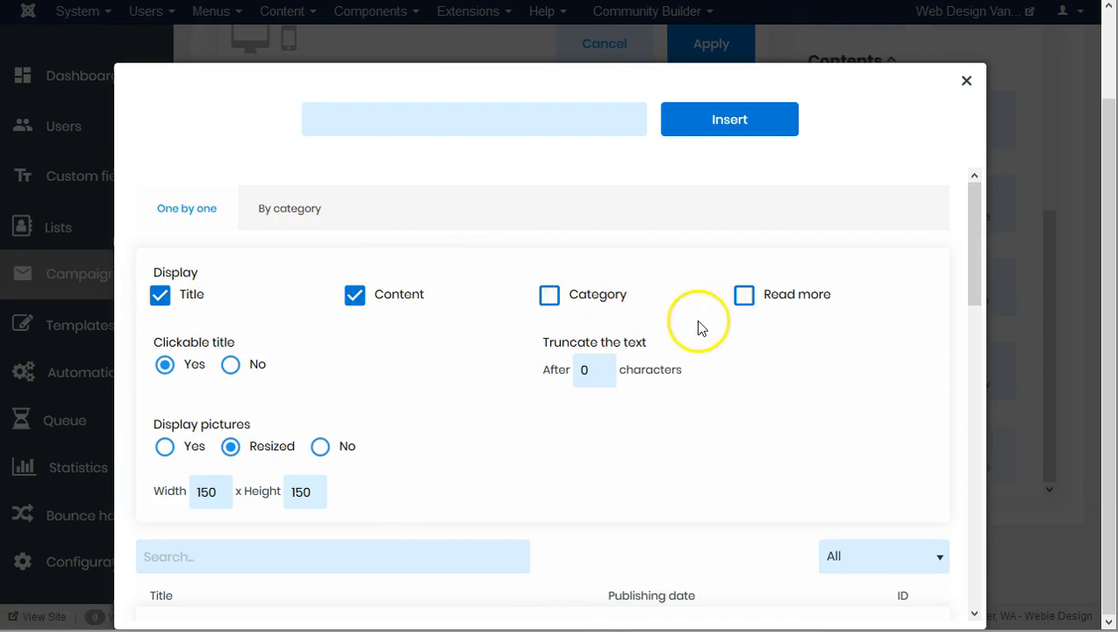
scroll(489, 344, "down", 5)
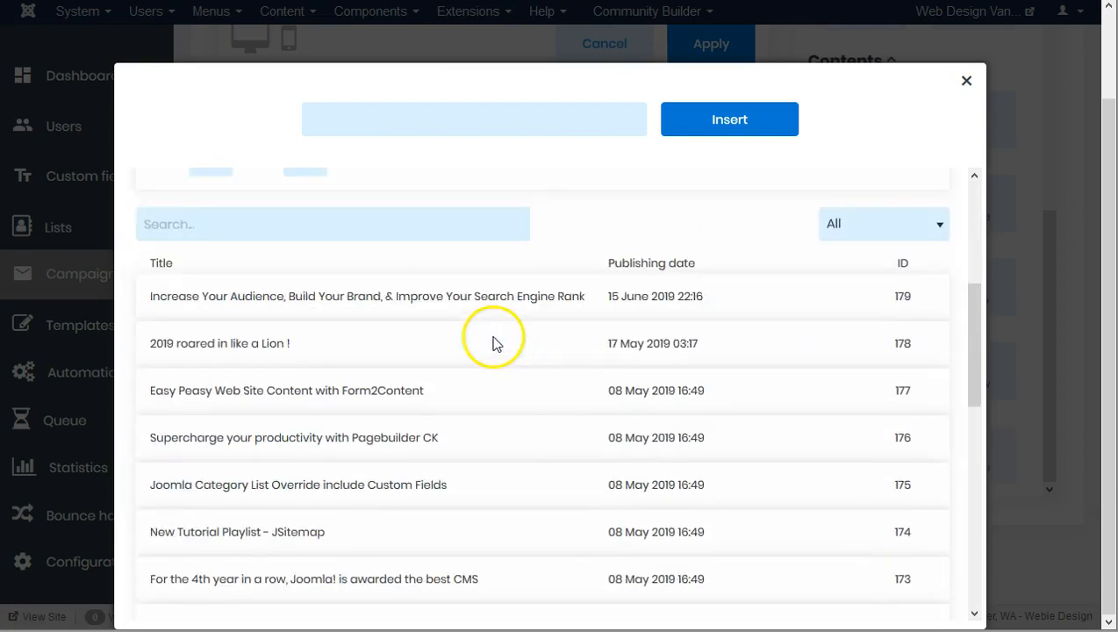
scroll(494, 344, "down", 6)
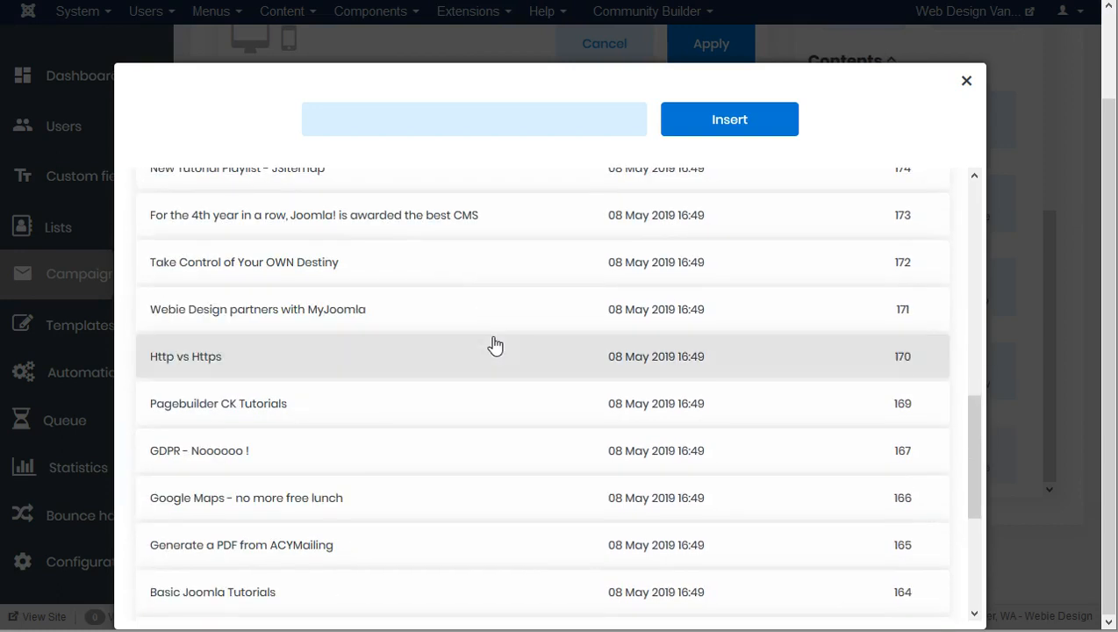
left_click(495, 344)
left_click(682, 124)
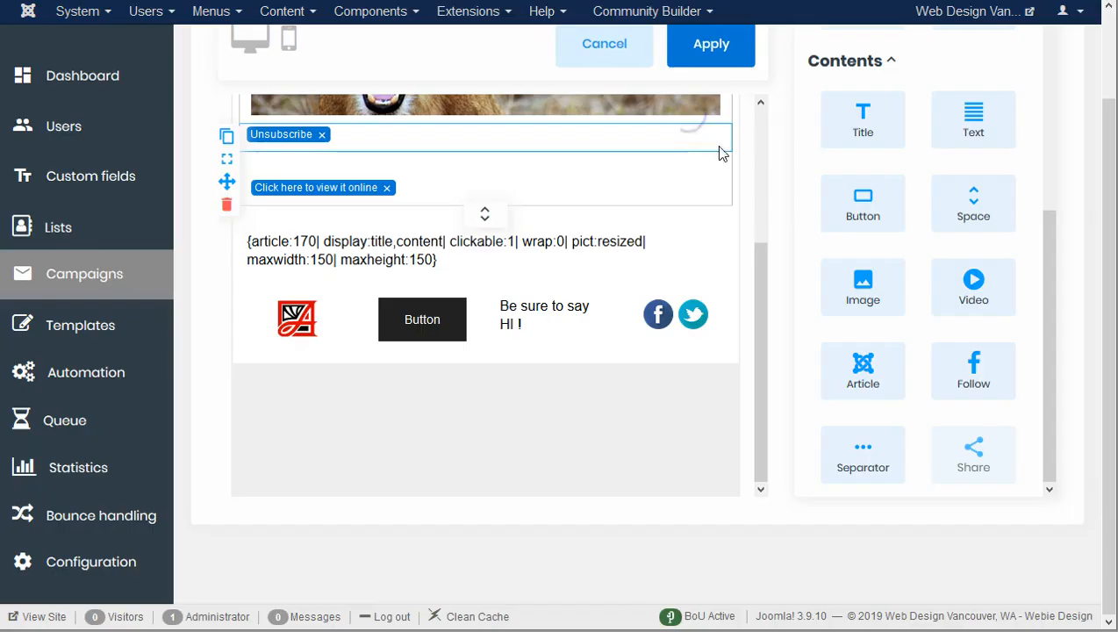
left_click(392, 250)
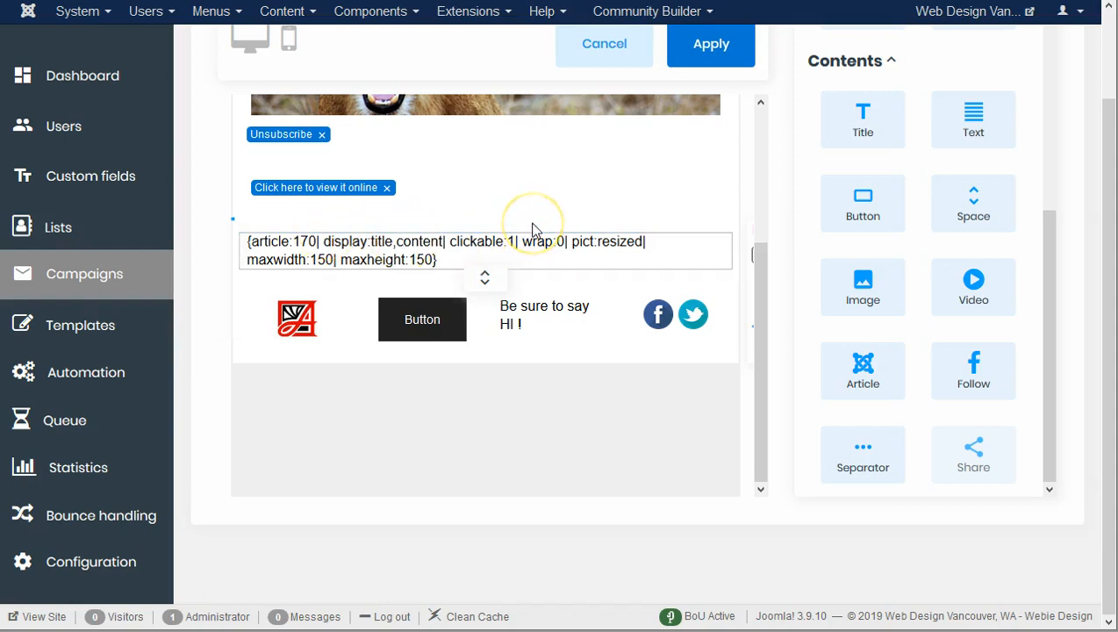
Add a Text element above the inserted article tag and copy the Website Marketing section with its image from the Webie Design web page
left_click_drag(974, 119, 495, 259)
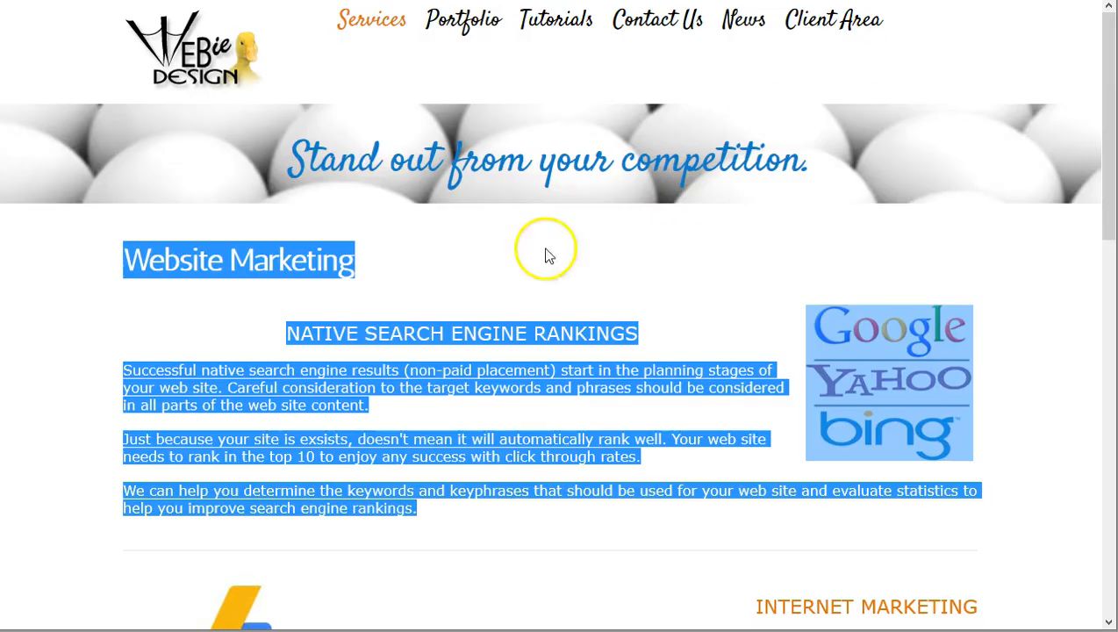
left_click(520, 269)
left_click_drag(132, 256, 801, 481)
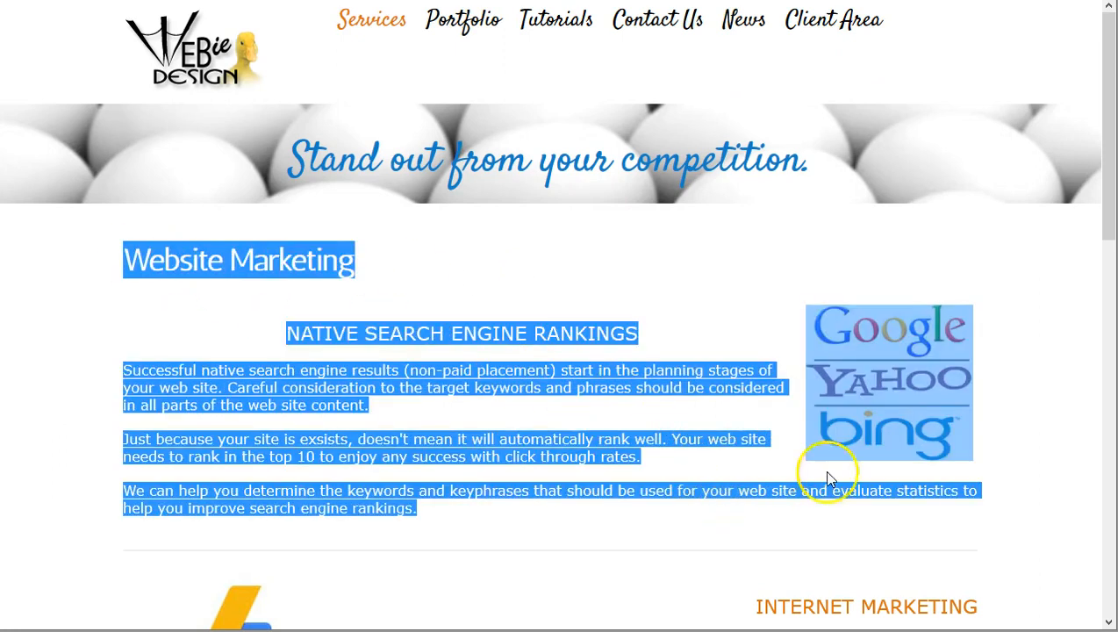
right_click(855, 439)
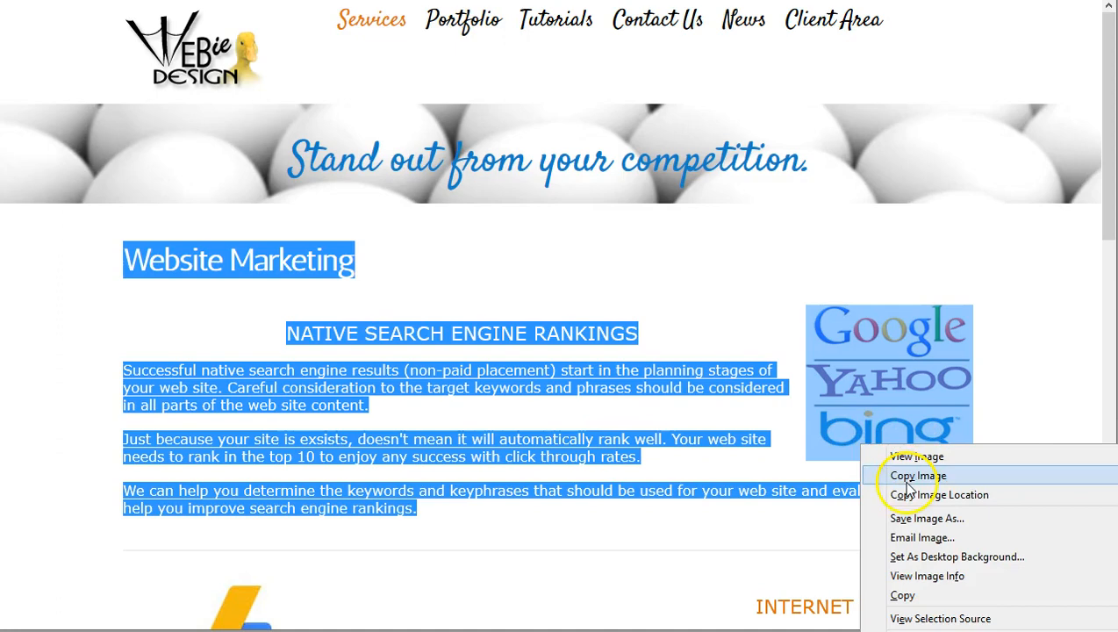
left_click(901, 595)
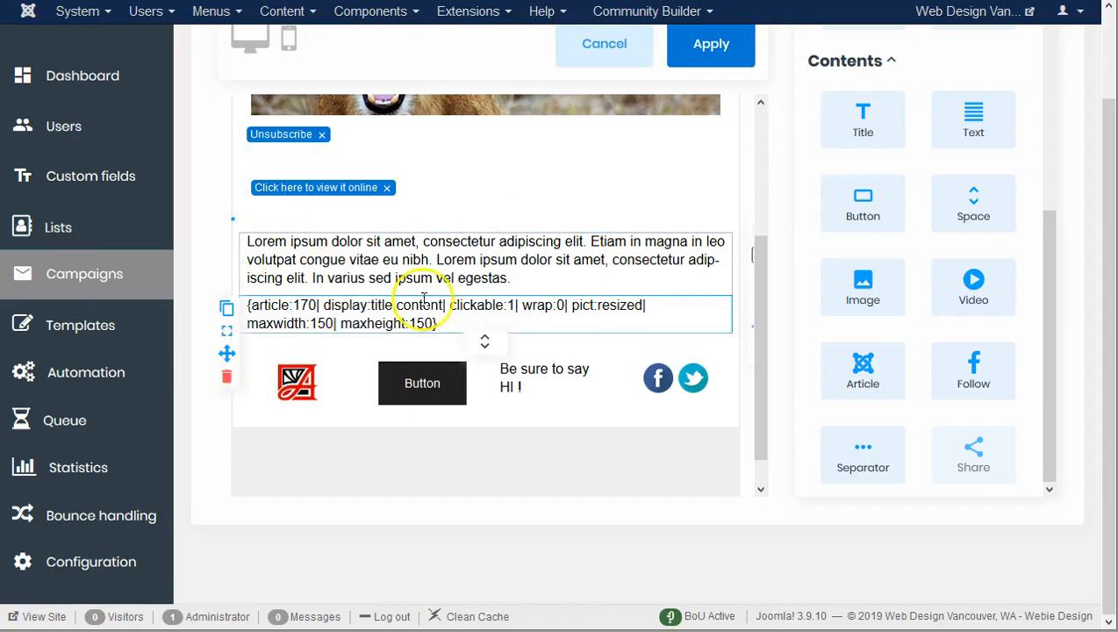
Replace the placeholder text in the new Text element with the copied Website Marketing section and apply the email changes
left_click(471, 277)
left_click_drag(550, 282, 245, 242)
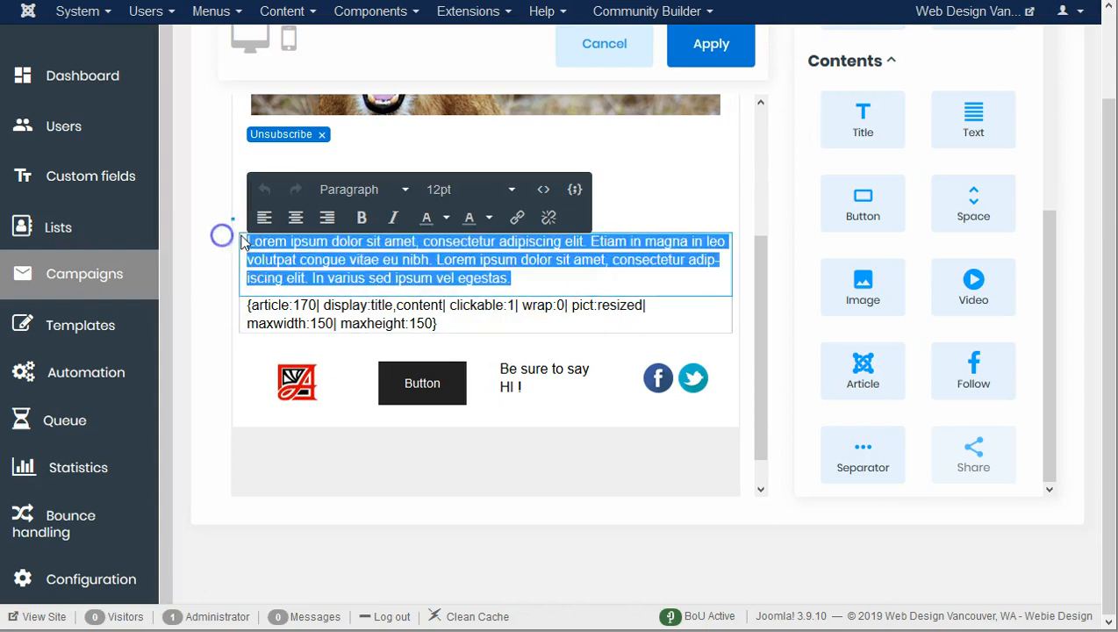
key("ctrl+v")
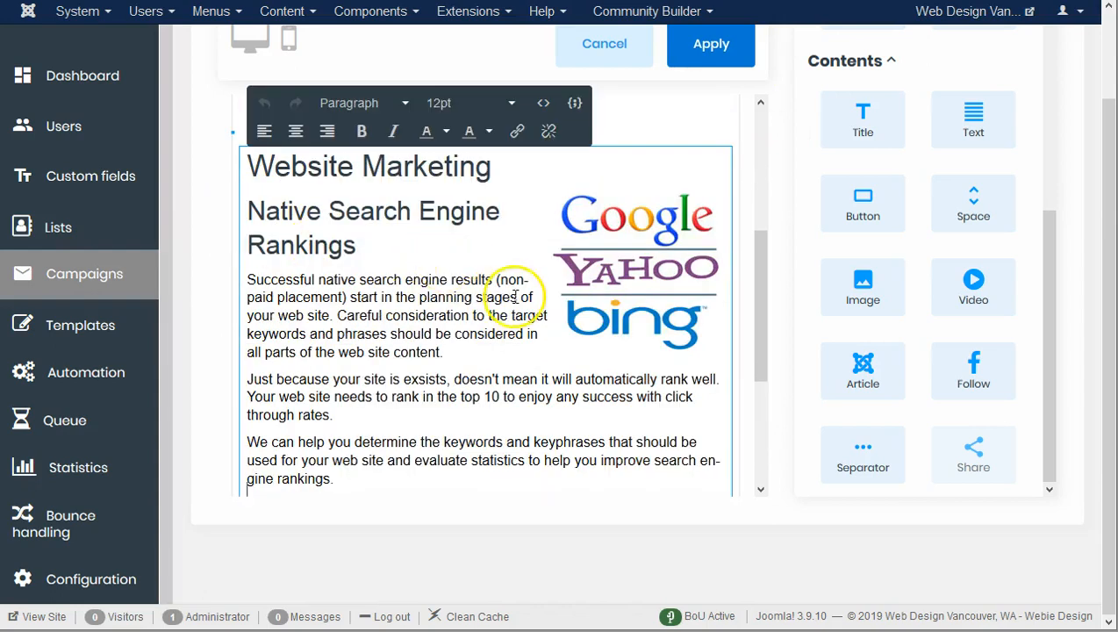
left_click(479, 297)
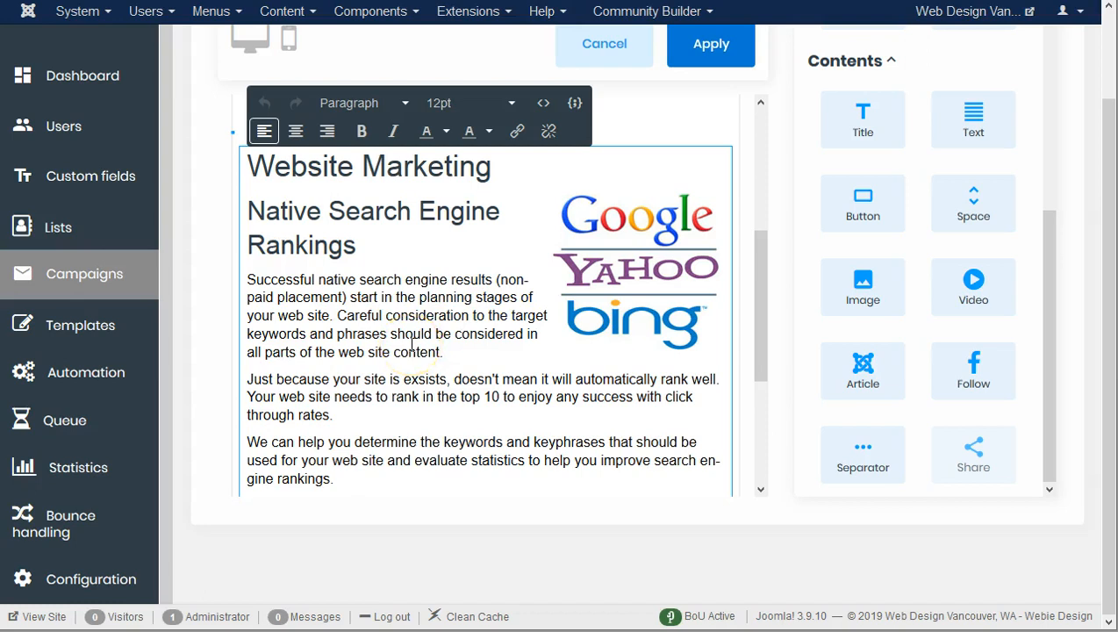
left_click(734, 49)
Review the email preview from the header image to the inserted Website Marketing section
left_click(664, 375)
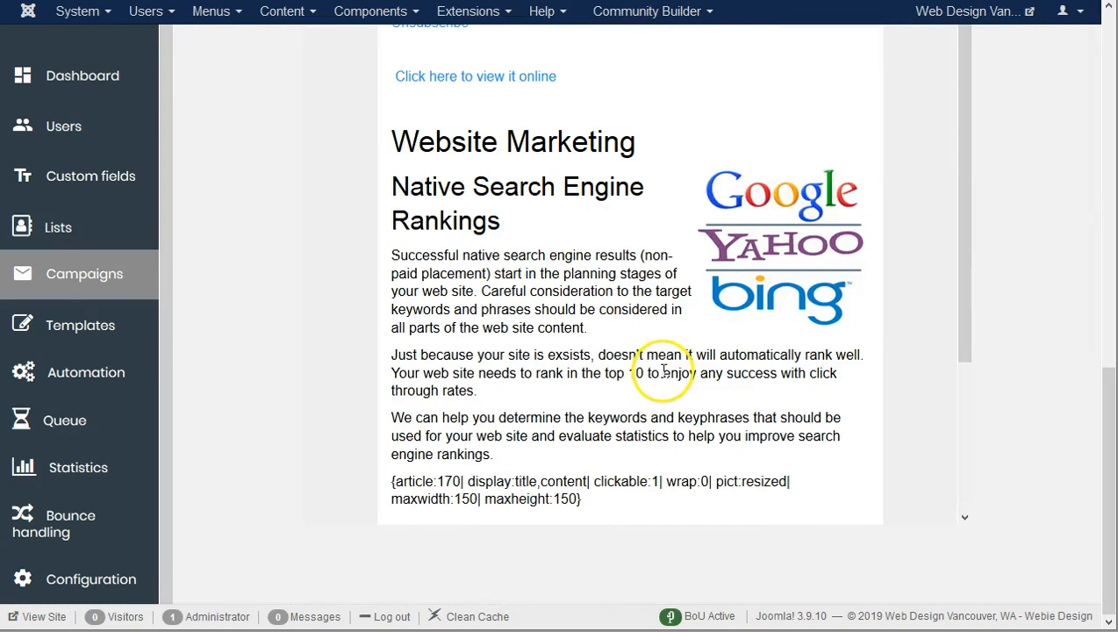
scroll(786, 386, "up", 5)
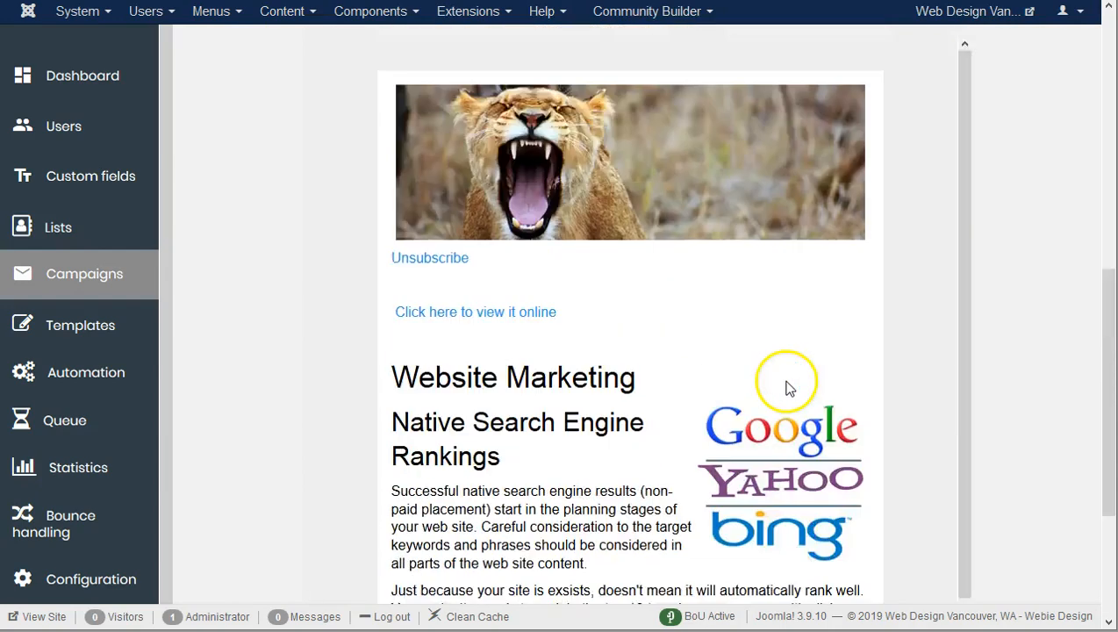
scroll(786, 387, "down", 4)
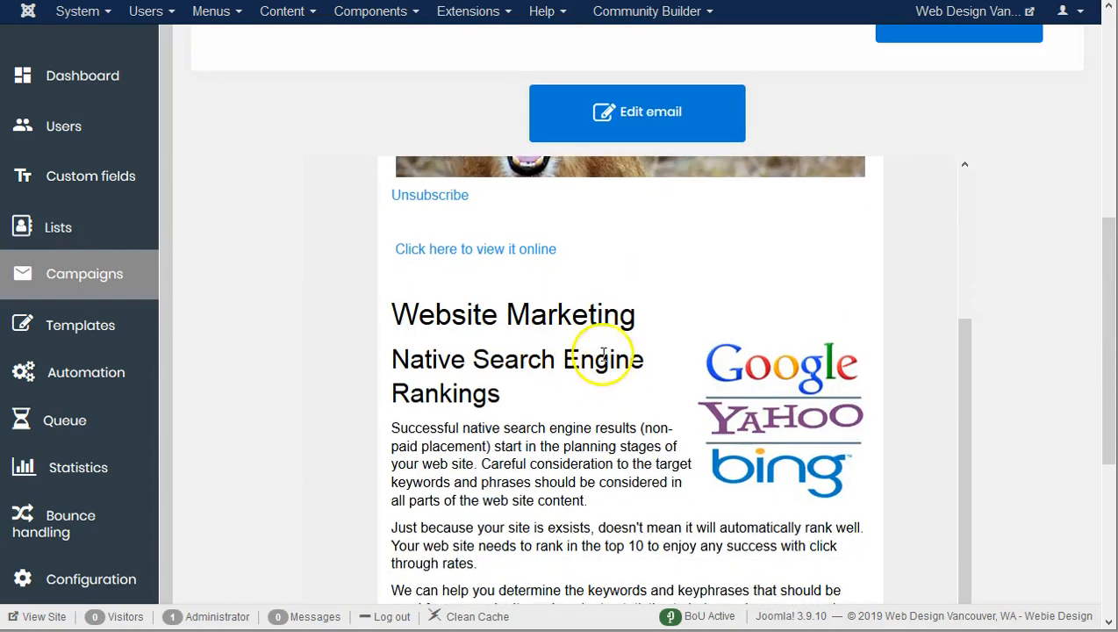
scroll(611, 355, "up", 4)
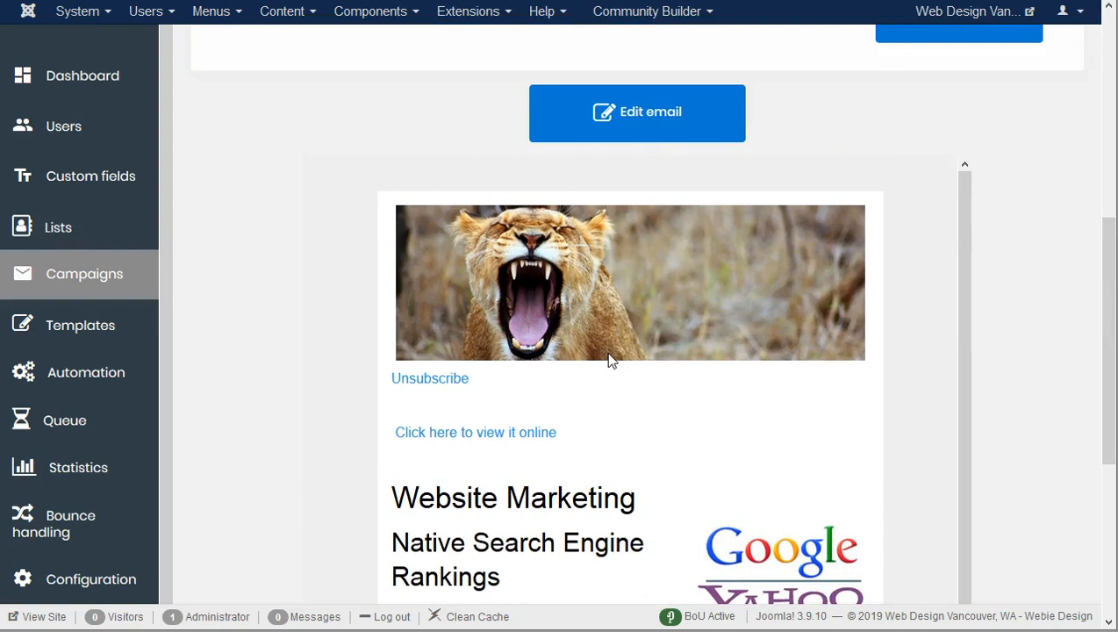
scroll(514, 299, "down", 4)
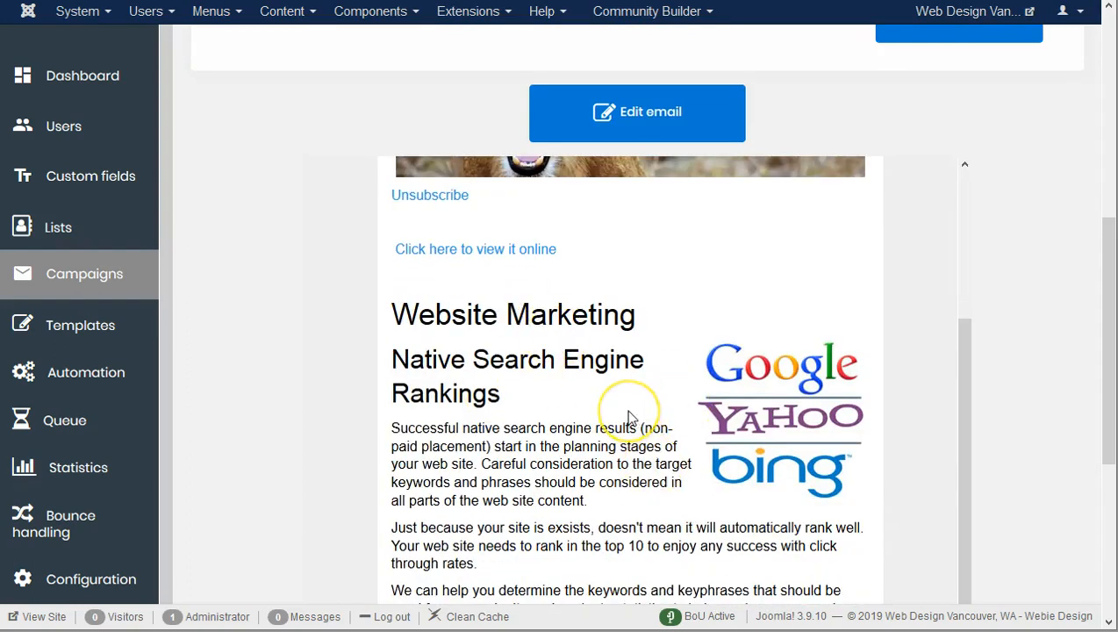
Reopen the email for editing, recolor the "Website Marketing" heading text dark teal, and apply the changes
left_click(610, 114)
left_click(399, 455)
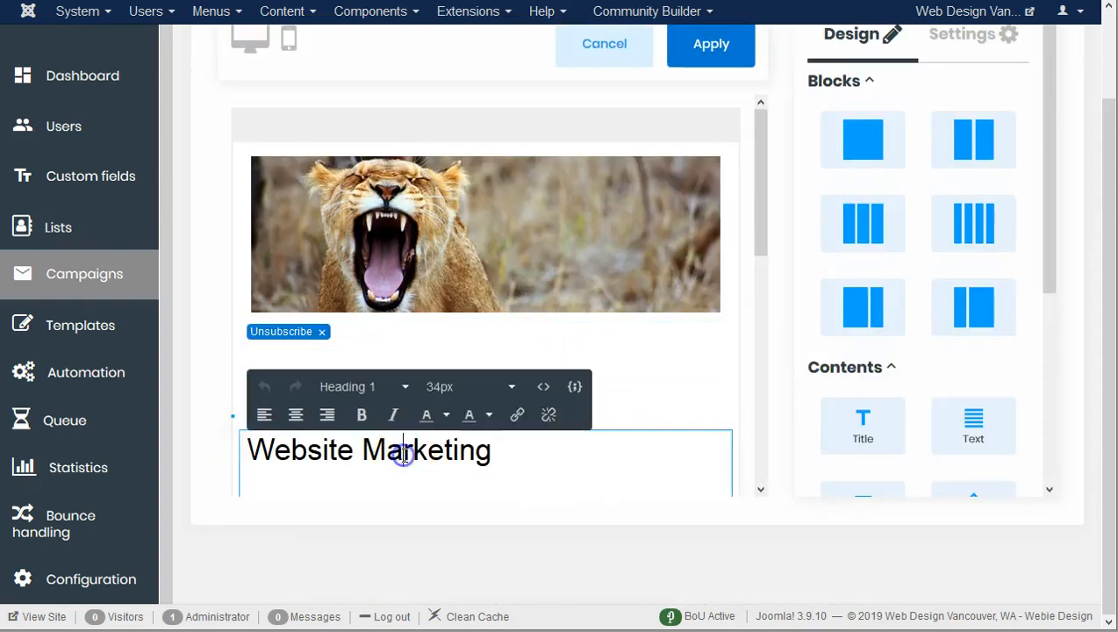
left_click_drag(494, 457, 227, 438)
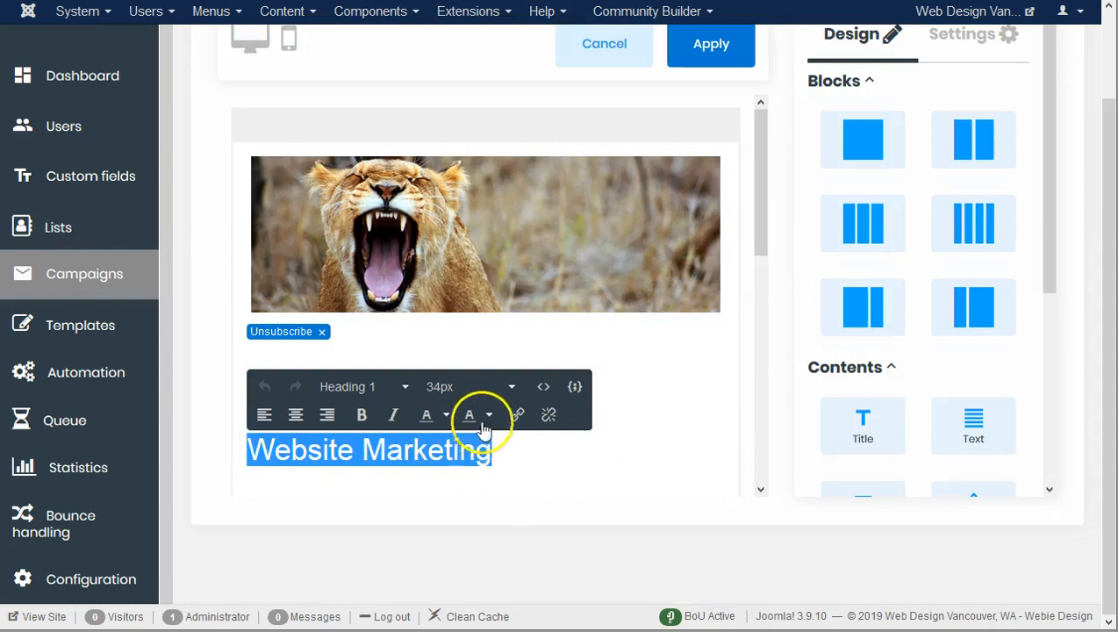
left_click(449, 421)
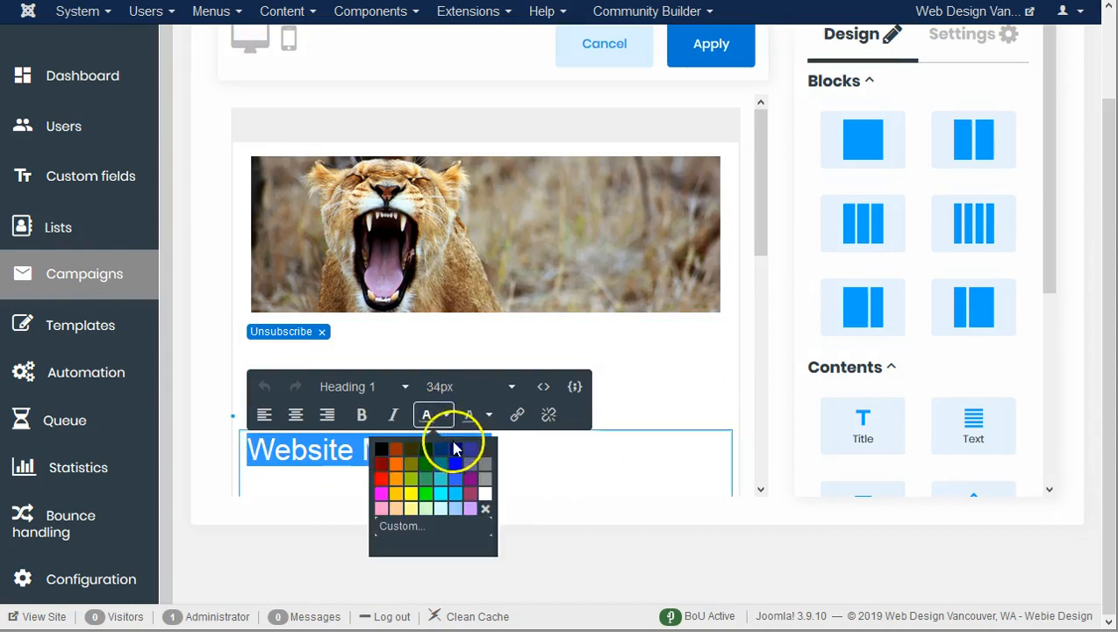
left_click(443, 463)
left_click(496, 463)
left_click(719, 405)
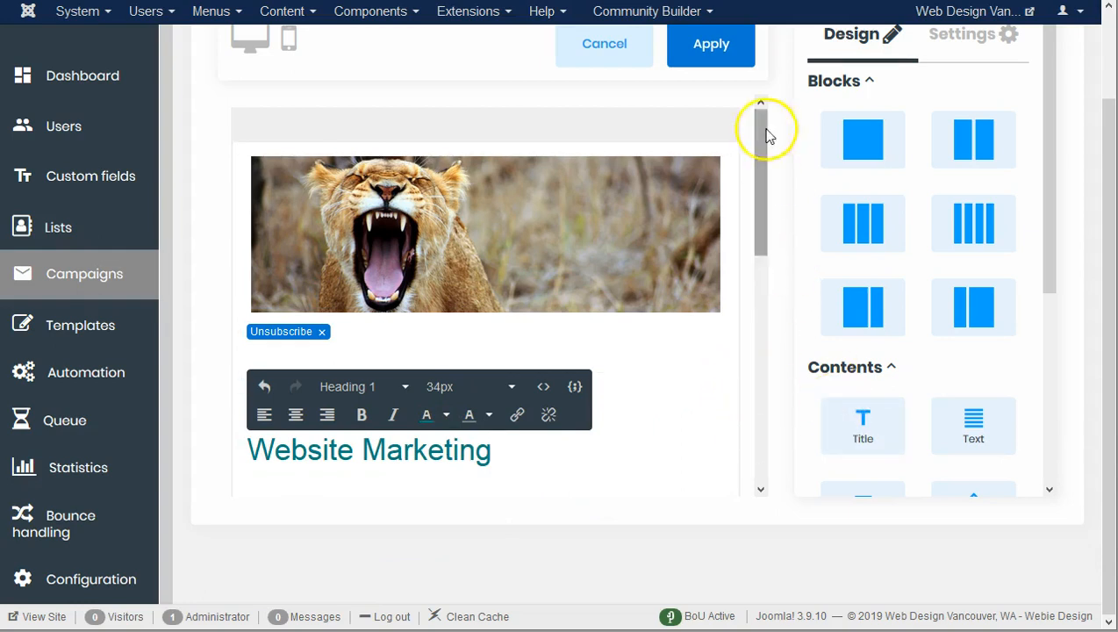
left_click(716, 47)
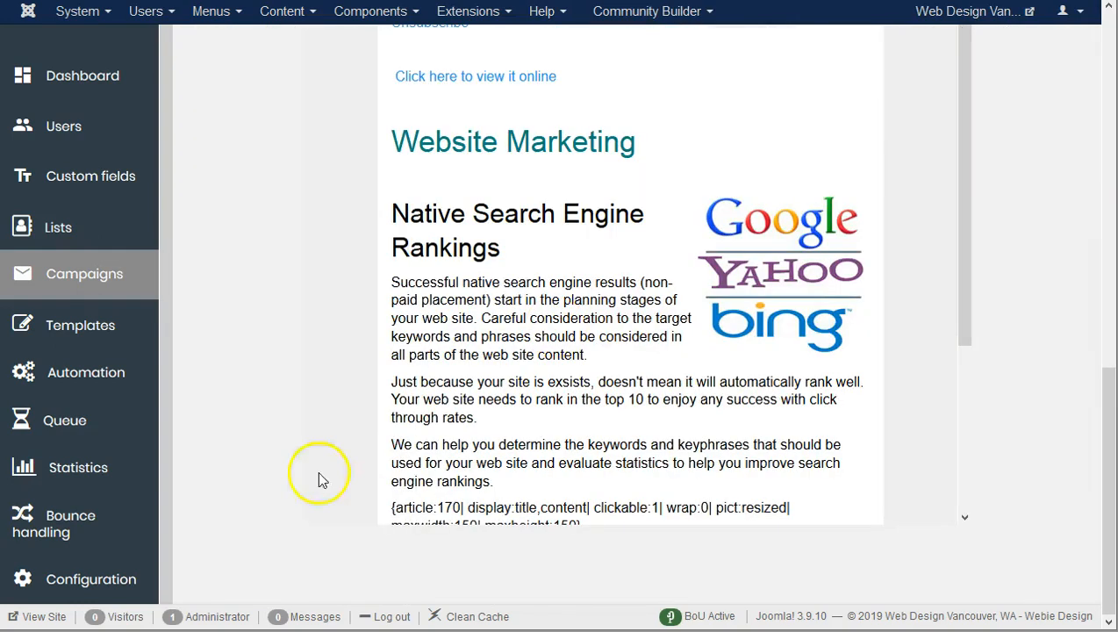
Reopen the email and add a three-column block above the footer row, with a wide-and-narrow two-column block above it
left_click(994, 355)
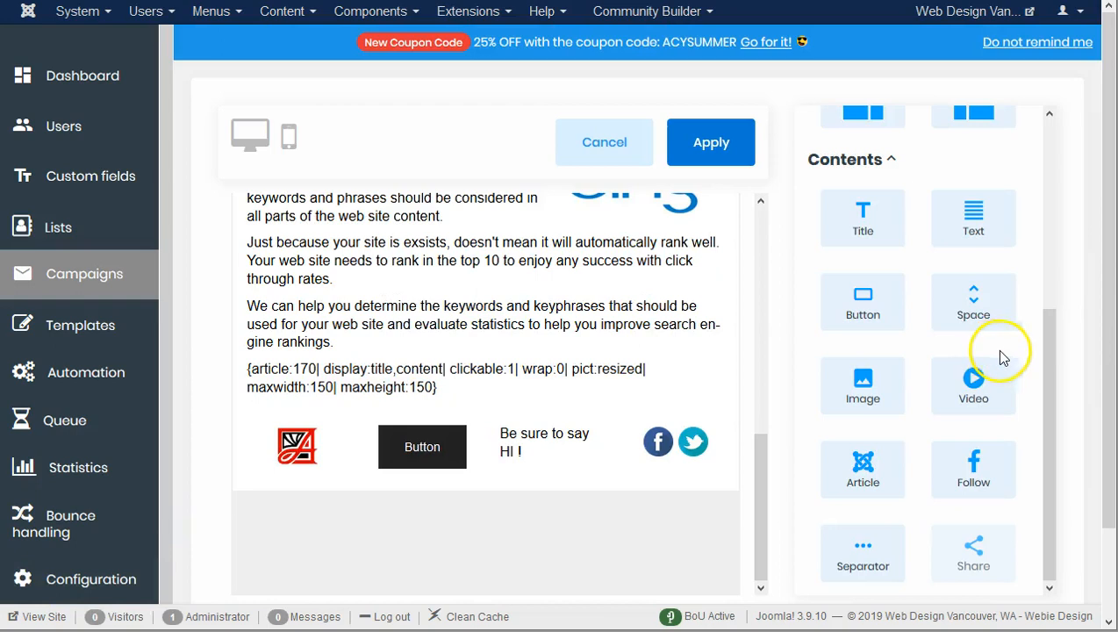
left_click_drag(1052, 375, 1052, 225)
left_click_drag(847, 247, 454, 425)
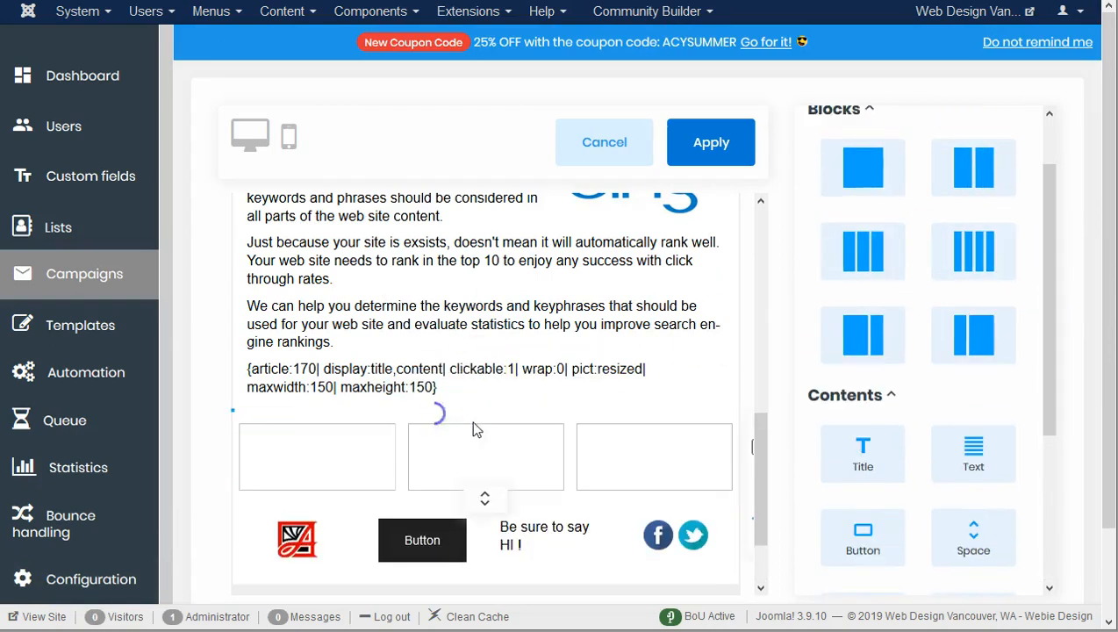
left_click_drag(902, 335, 444, 416)
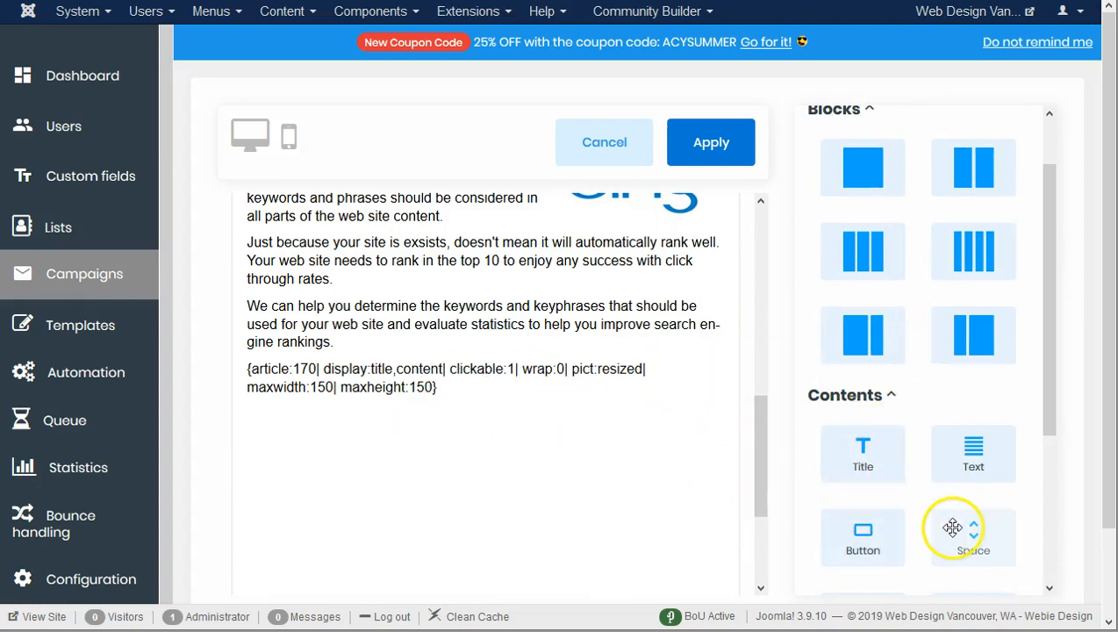
Add an Image element to the wide column of the new two-column block and insert images/design.jpg
scroll(938, 530, "down", 3)
left_click_drag(874, 444, 371, 448)
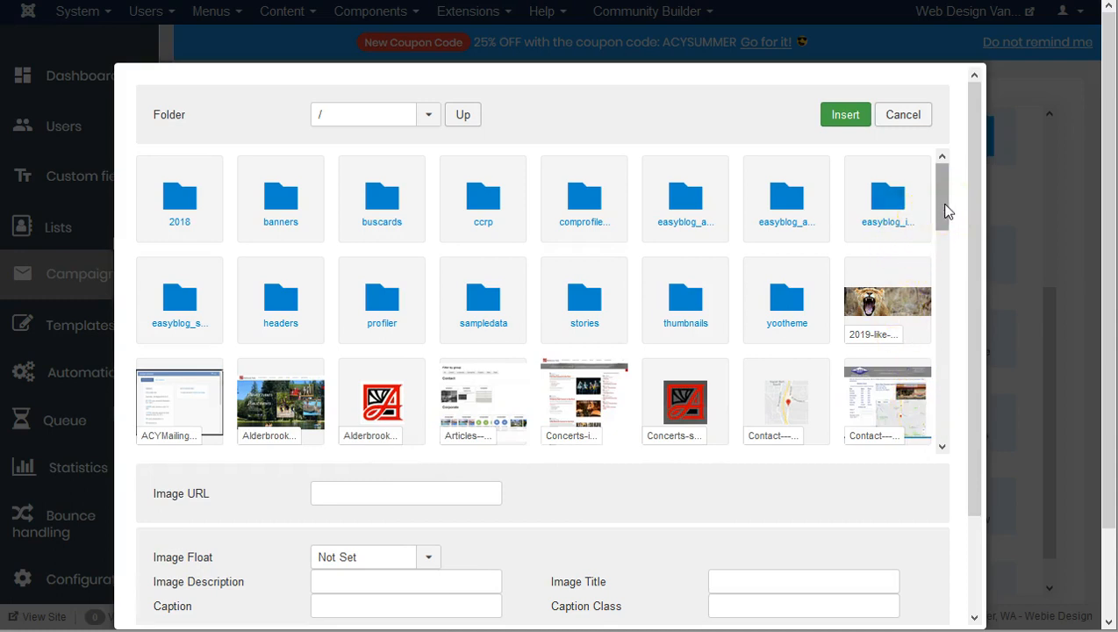
left_click_drag(974, 208, 652, 378)
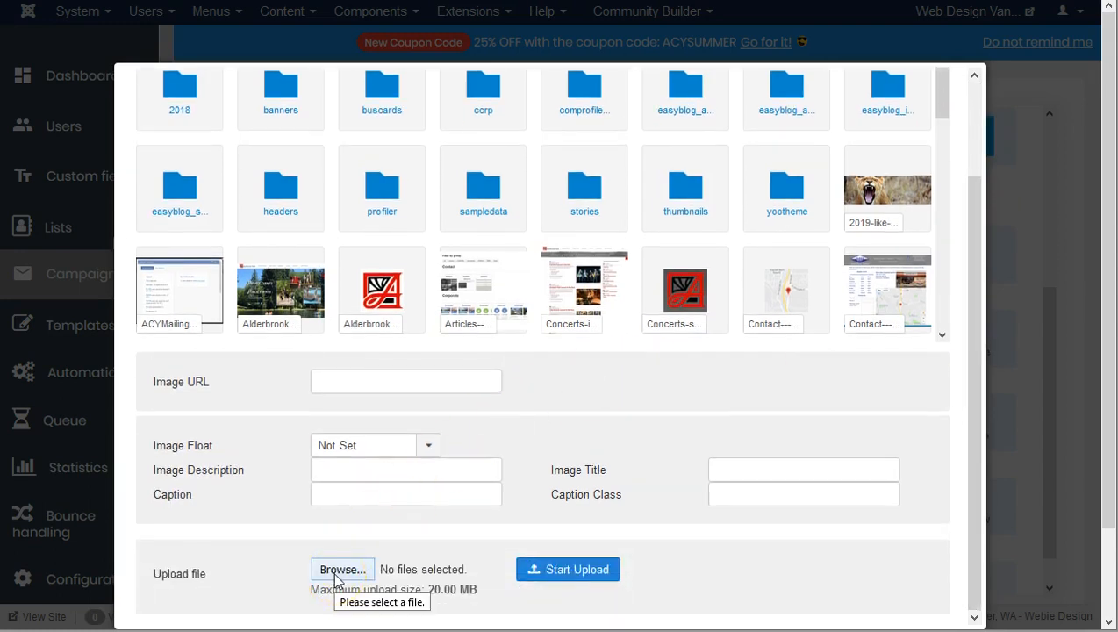
left_click(573, 582)
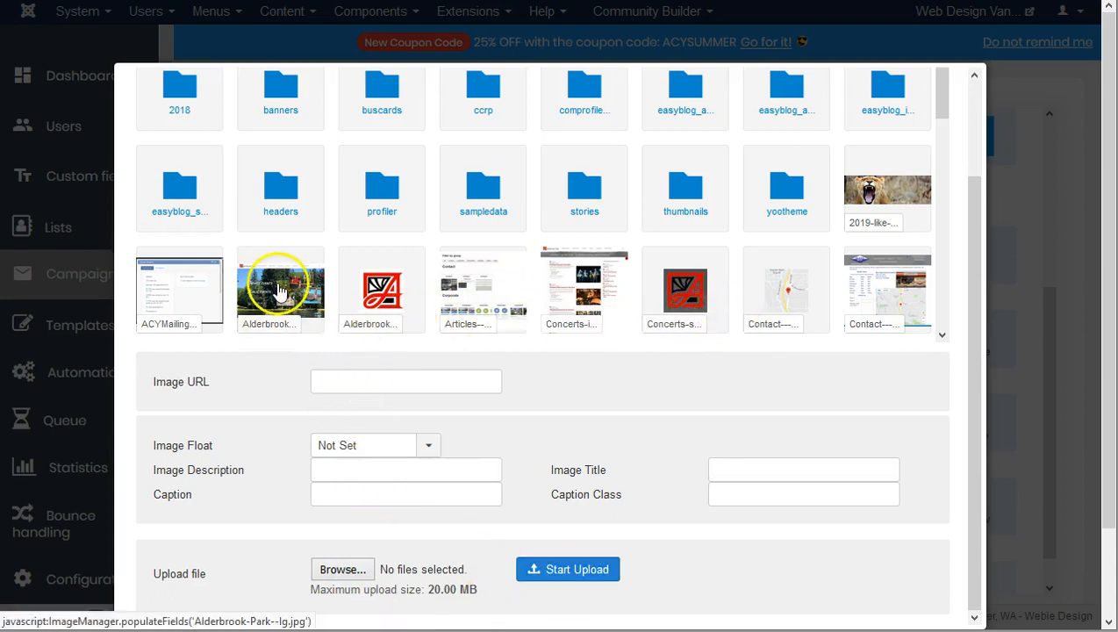
scroll(774, 242, "down", 5)
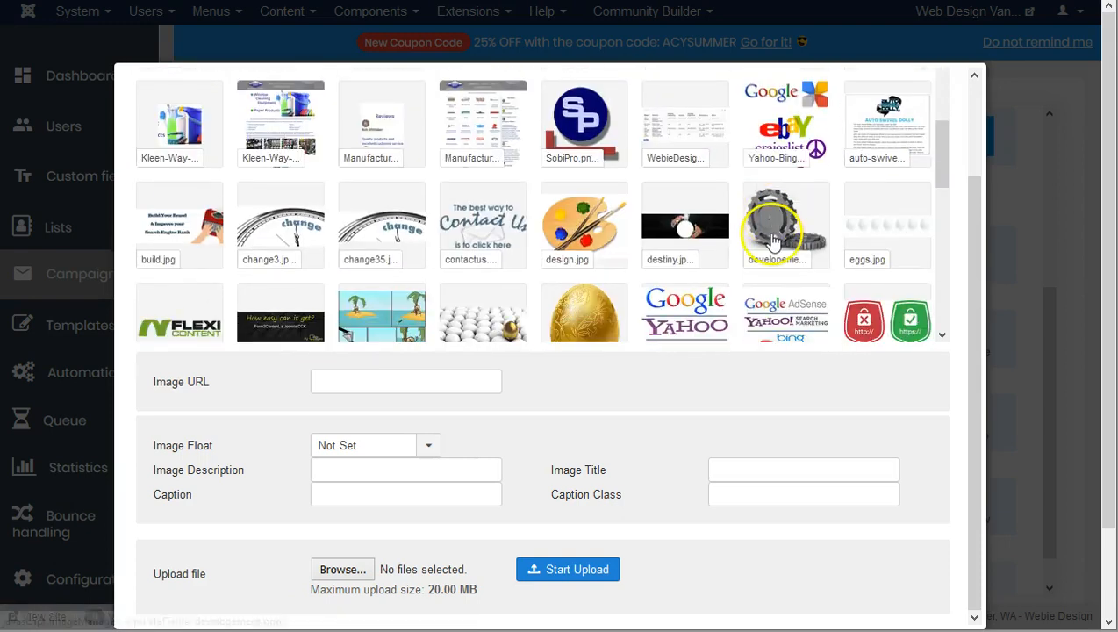
left_click(619, 235)
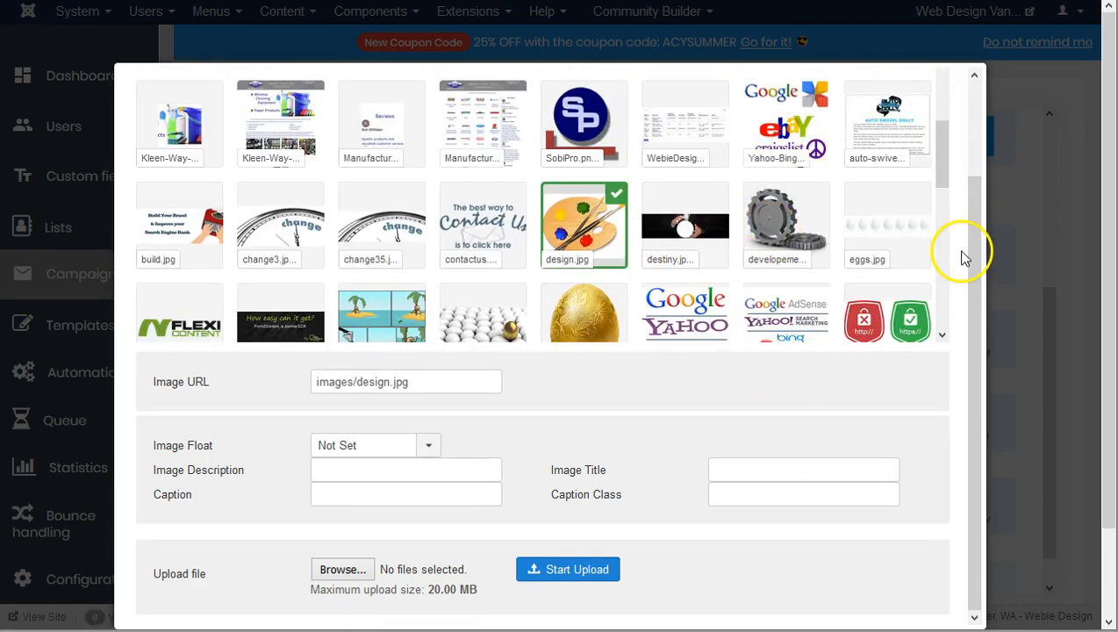
scroll(966, 255, "up", 2)
left_click(846, 114)
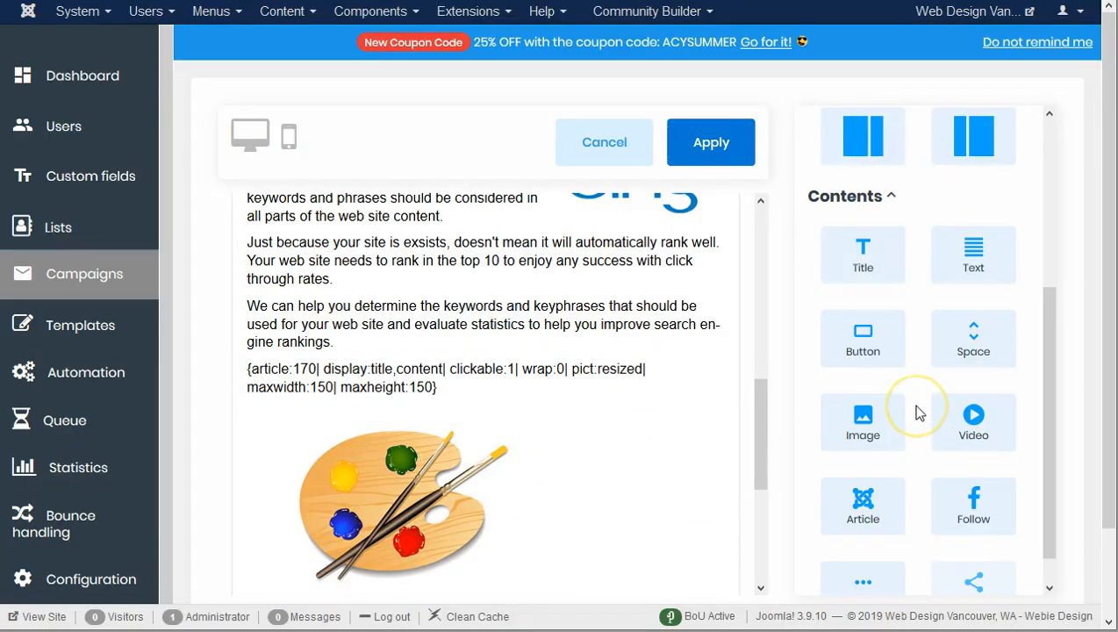
Add a Separator element beneath the paint palette image in the wide column
left_click_drag(1049, 468, 1049, 487)
left_click_drag(760, 392, 760, 508)
left_click_drag(854, 544, 466, 321)
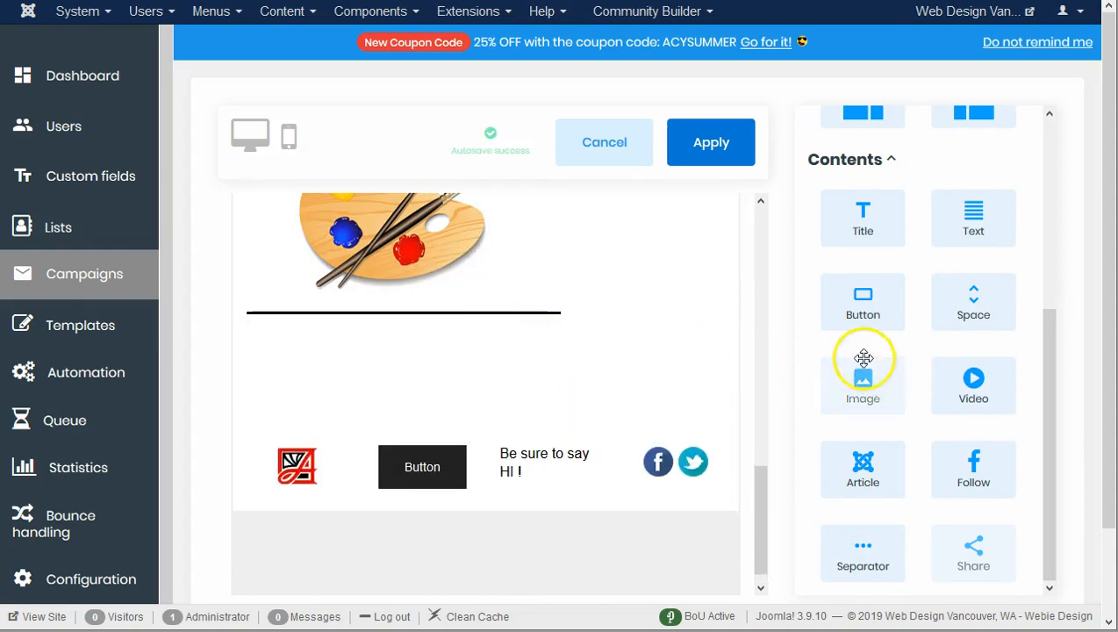
Add an Image element below the separator in the wide column and insert images/Alderbrook-Park-sm.jpg
left_click_drag(871, 381, 426, 337)
left_click(382, 338)
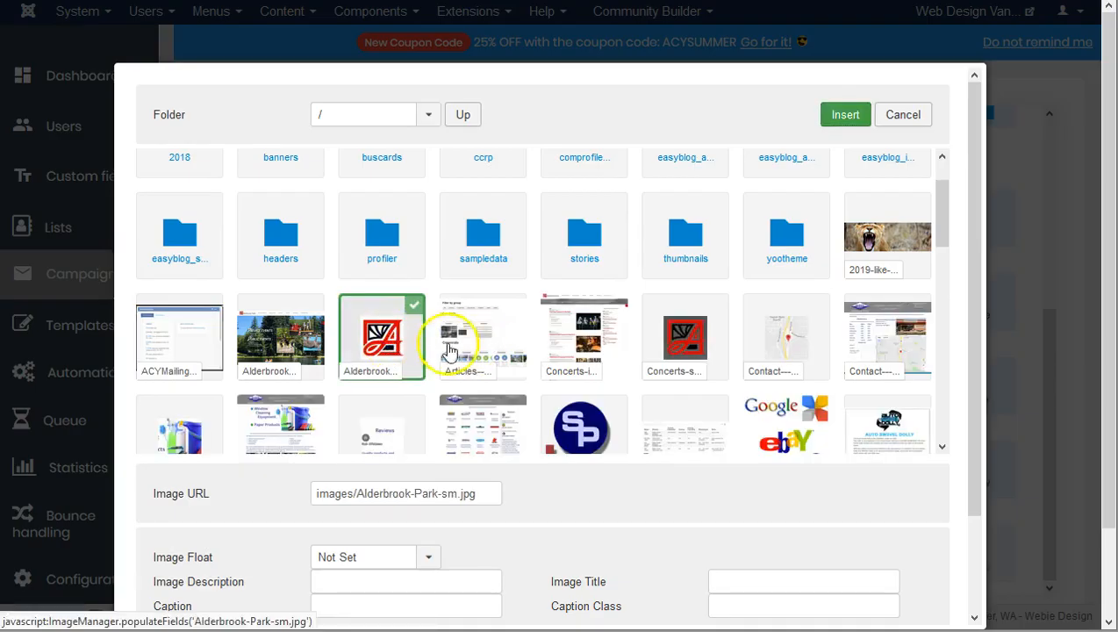
left_click(850, 120)
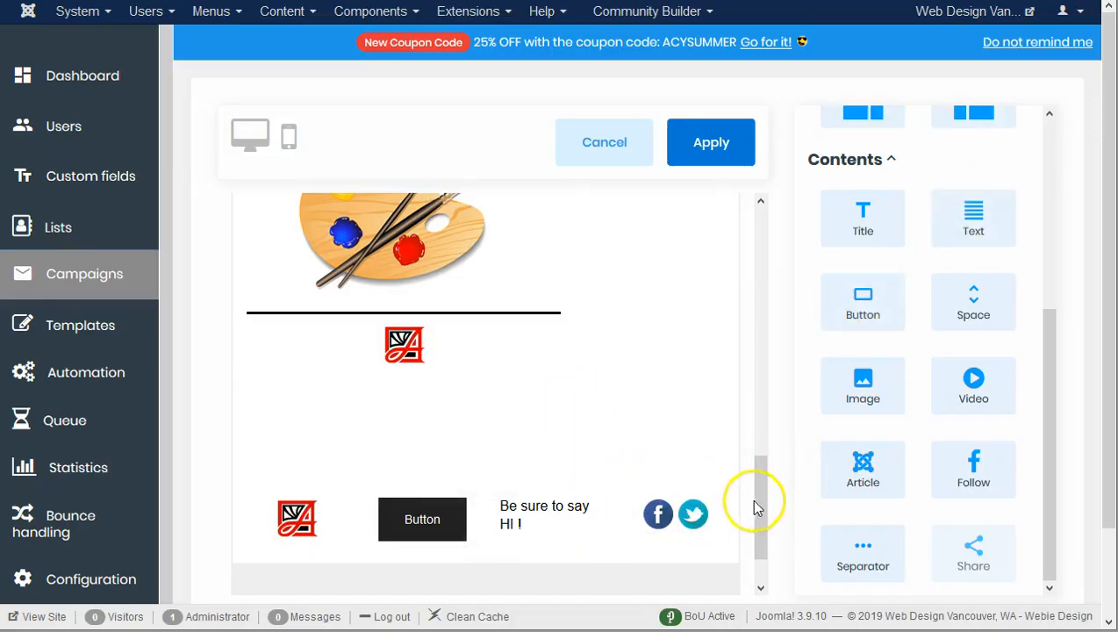
Add a Text element to the narrow column beside the paint palette image
left_click_drag(755, 508, 760, 541)
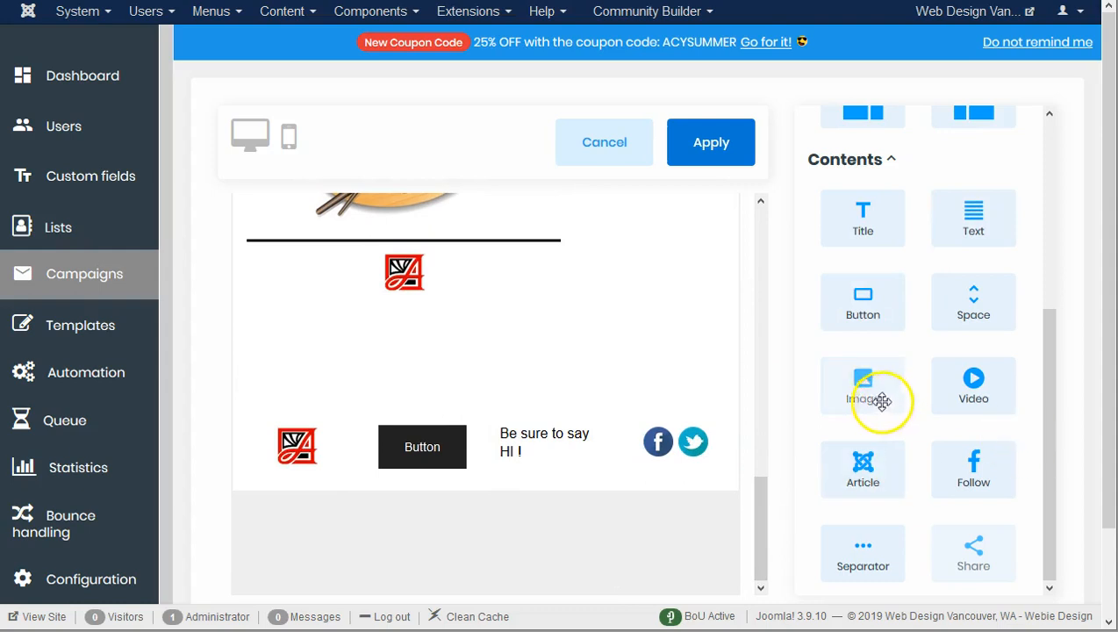
scroll(1054, 358, "up", 5)
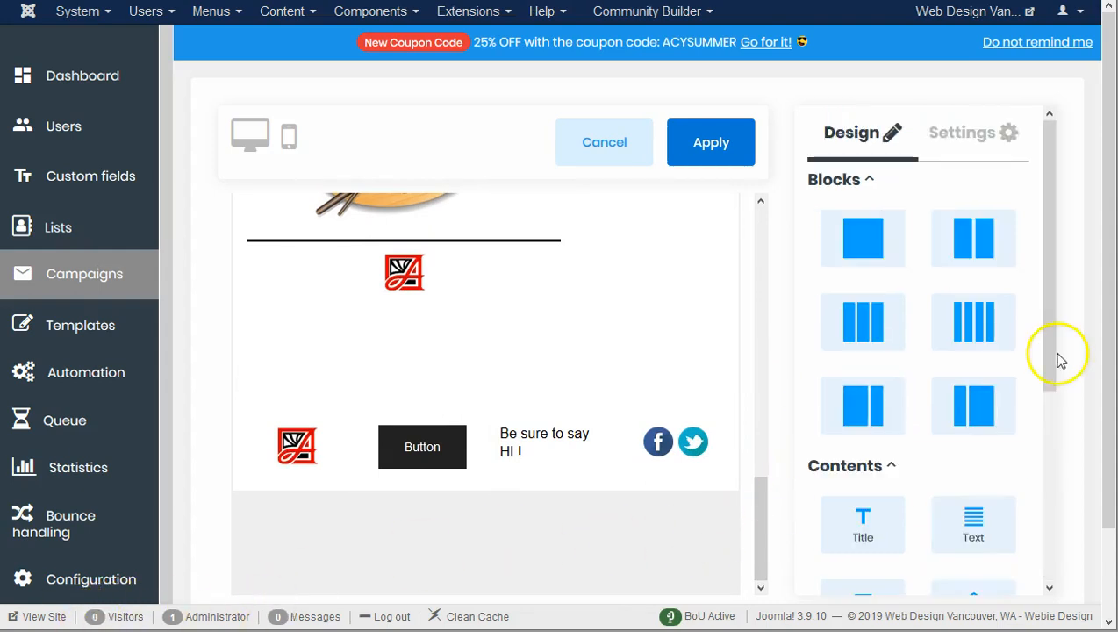
left_click_drag(760, 478, 746, 425)
left_click_drag(964, 525, 654, 344)
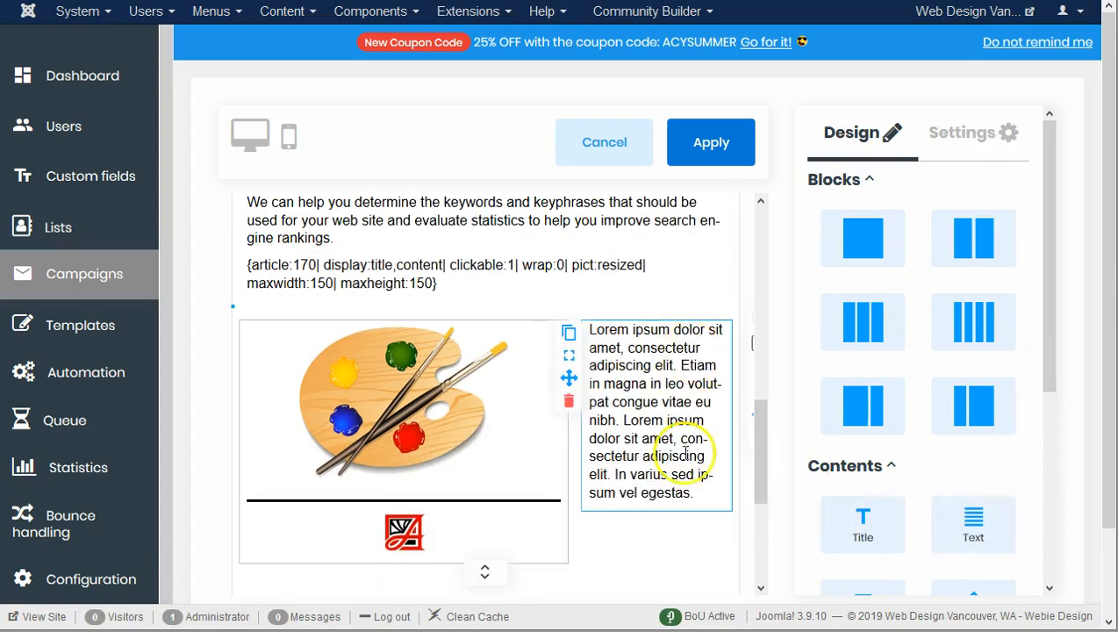
Replace the placeholder text in the narrow column with "My text ! Hi"
left_click_drag(702, 500, 590, 331)
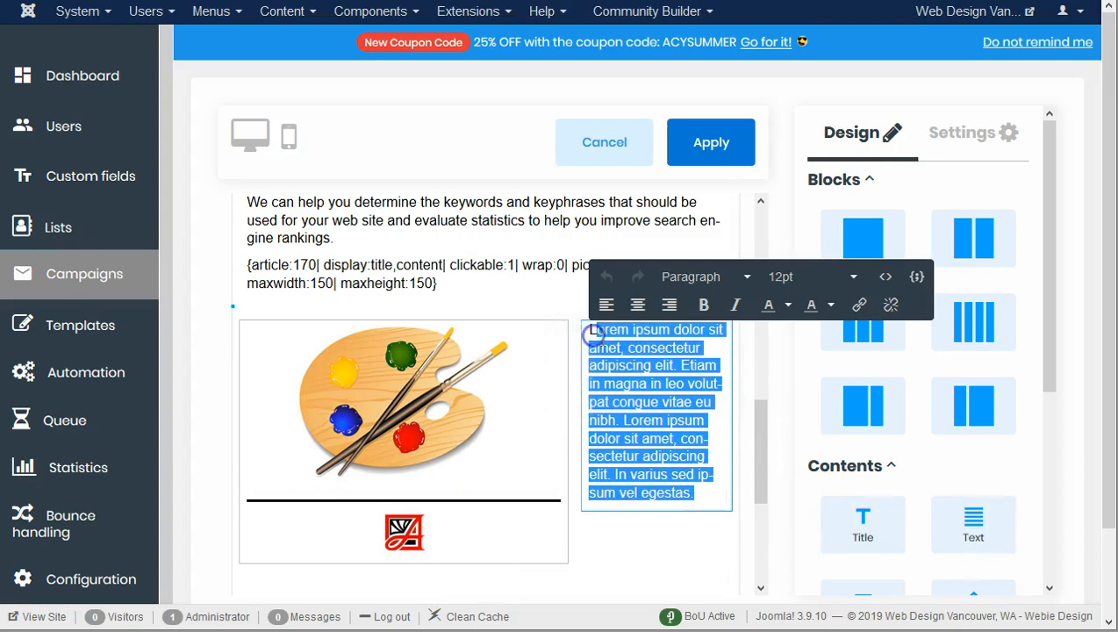
type("my text ! Hi")
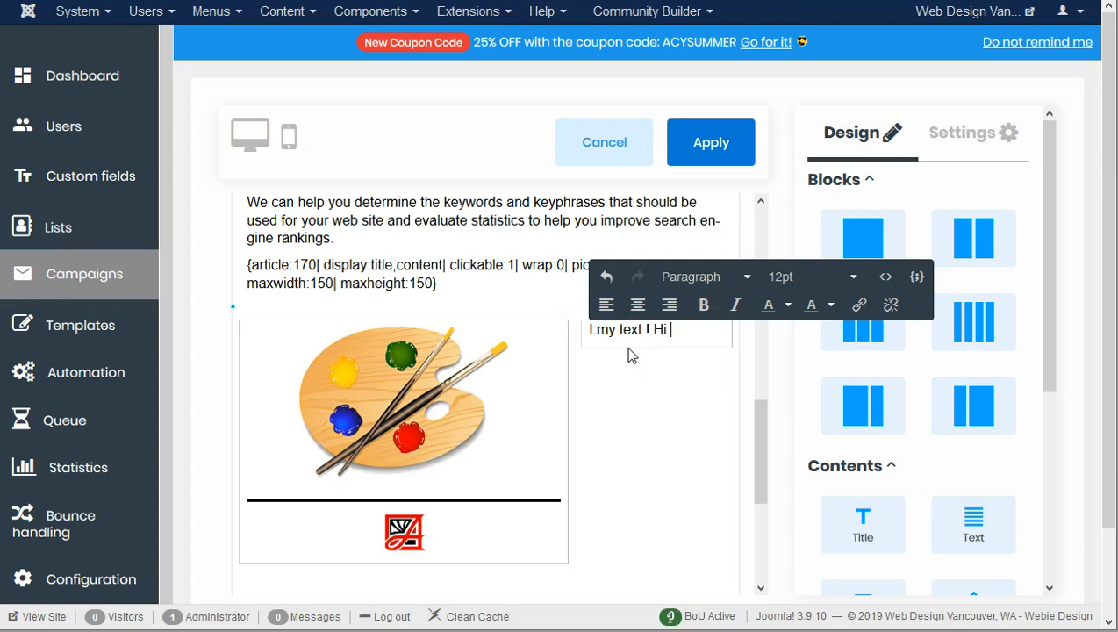
left_click_drag(606, 332, 590, 338)
key("BackSpace")
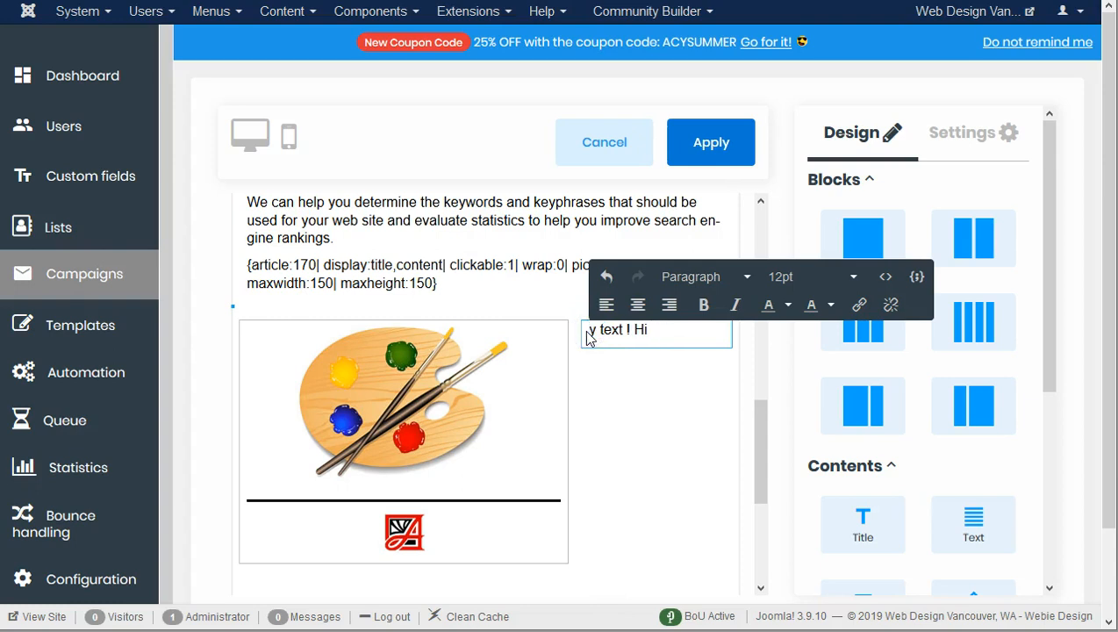
Insert the subscriber's dynamic text "First part of the user name" after "Hi" in the narrow column
left_click(660, 330)
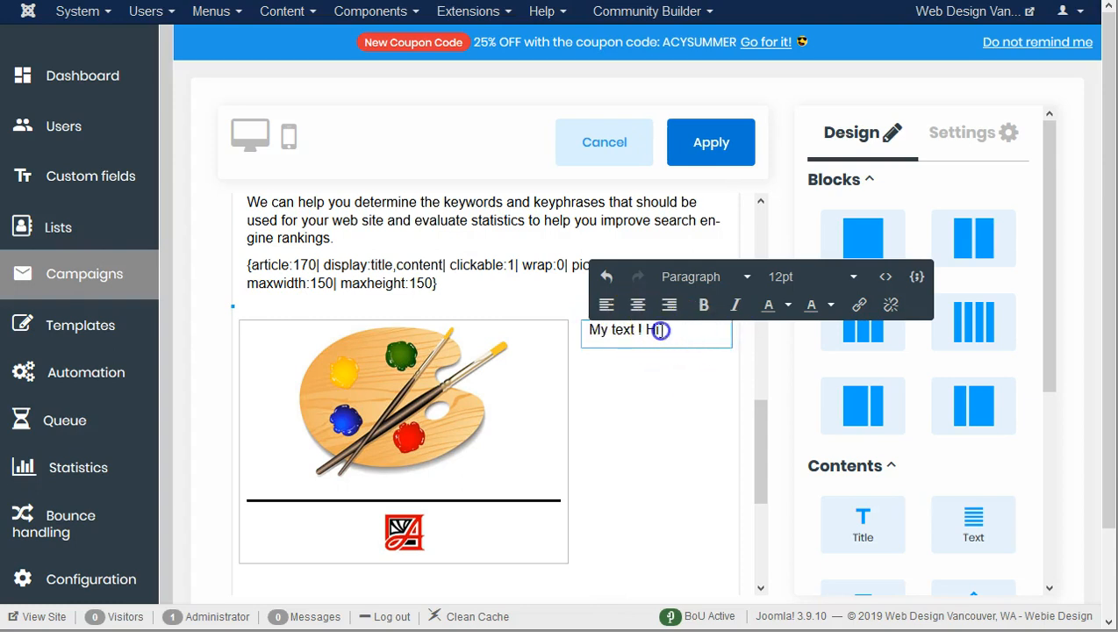
left_click(917, 278)
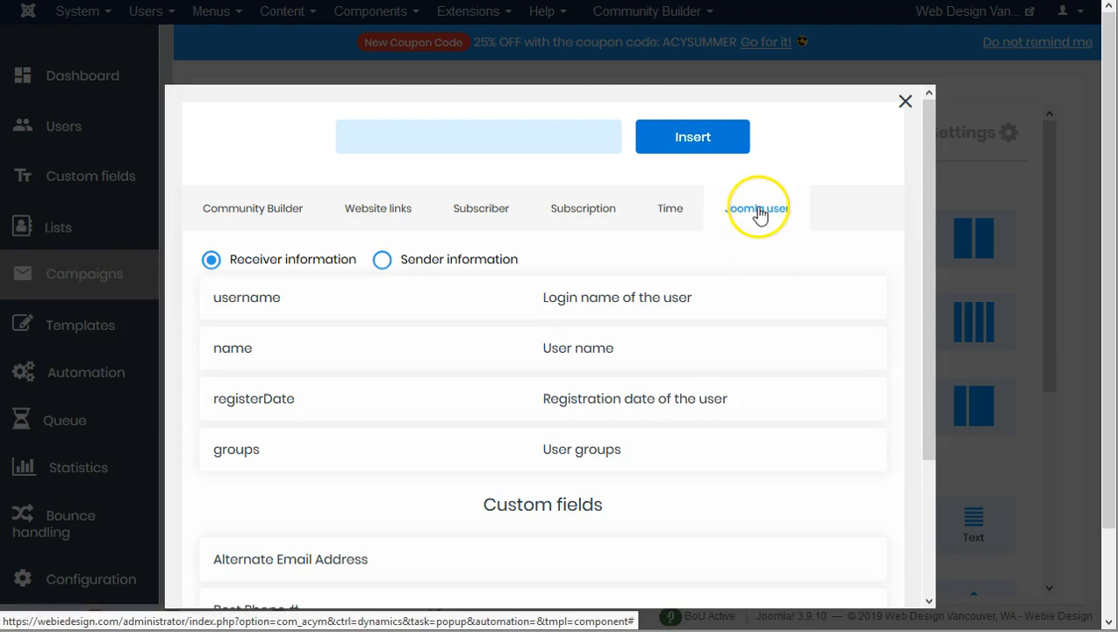
left_click(503, 216)
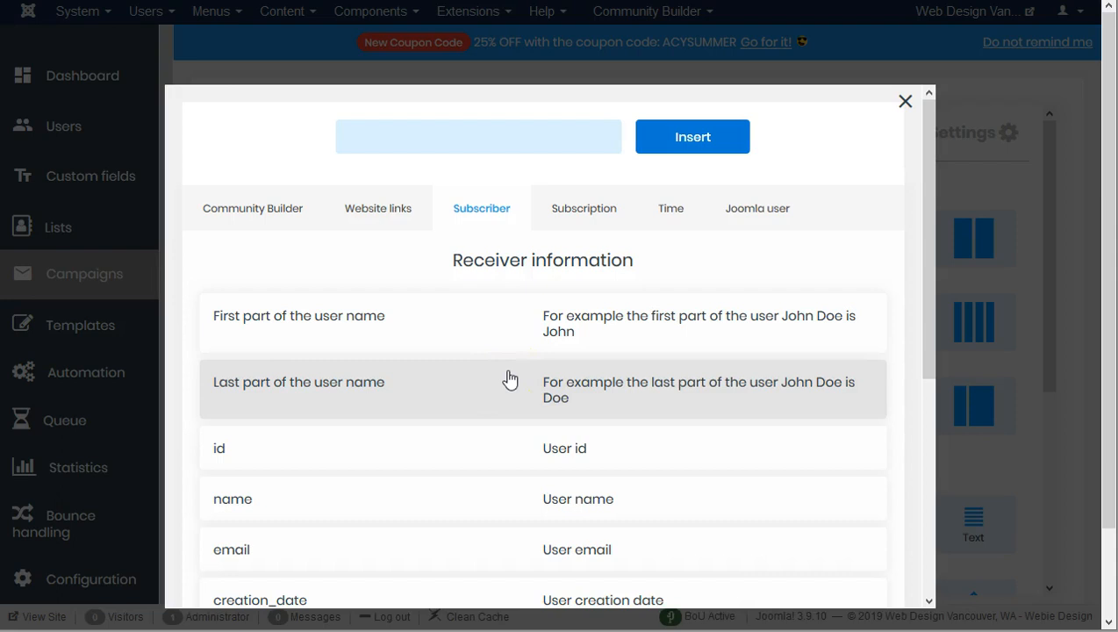
scroll(511, 380, "down", 5)
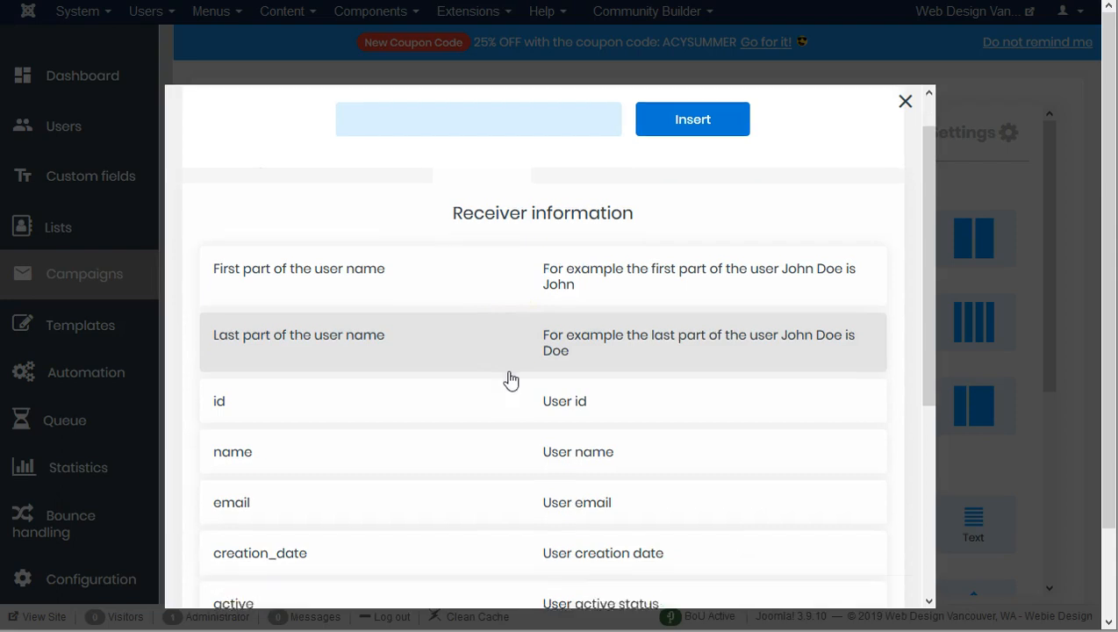
scroll(511, 380, "down", 3)
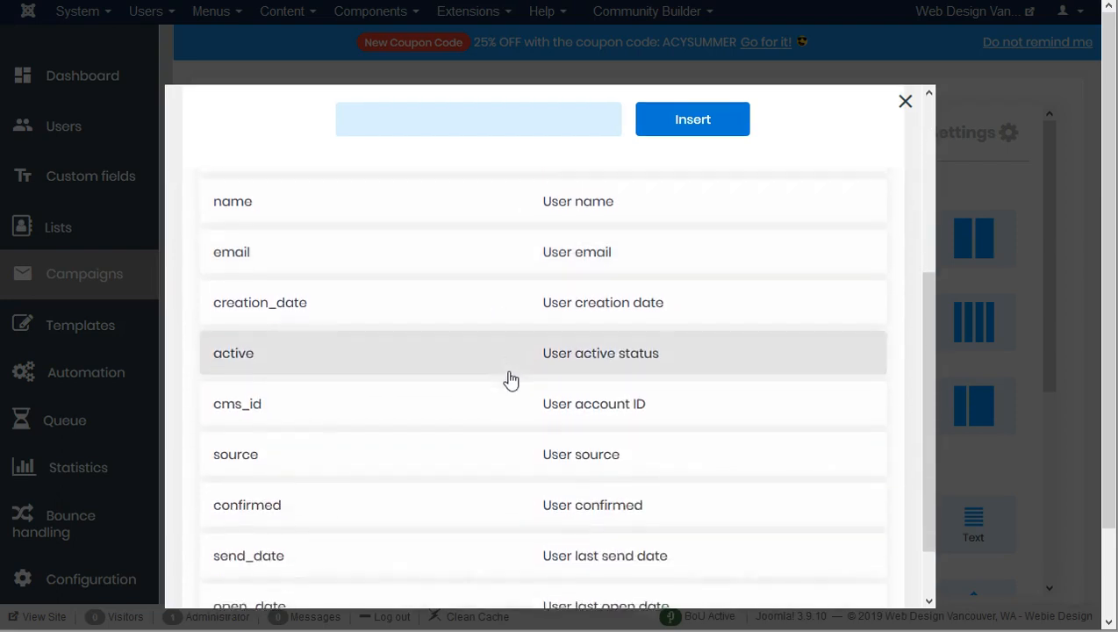
scroll(511, 380, "up", 6)
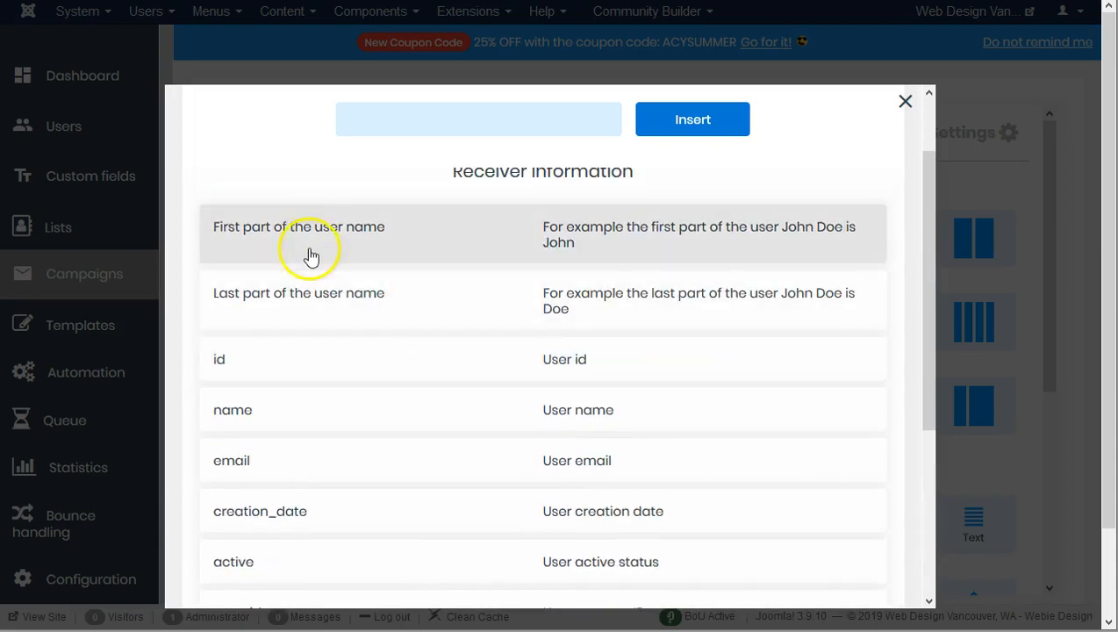
left_click(310, 243)
left_click(695, 114)
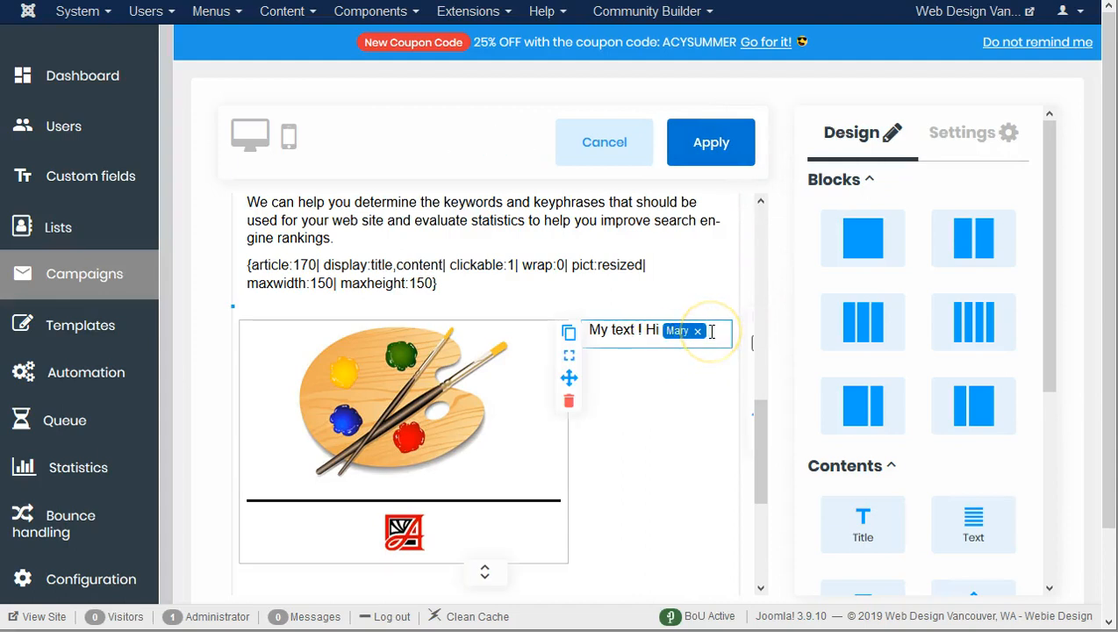
Add a second Text element below the greeting in the narrow column and clear its placeholder text
left_click(712, 331)
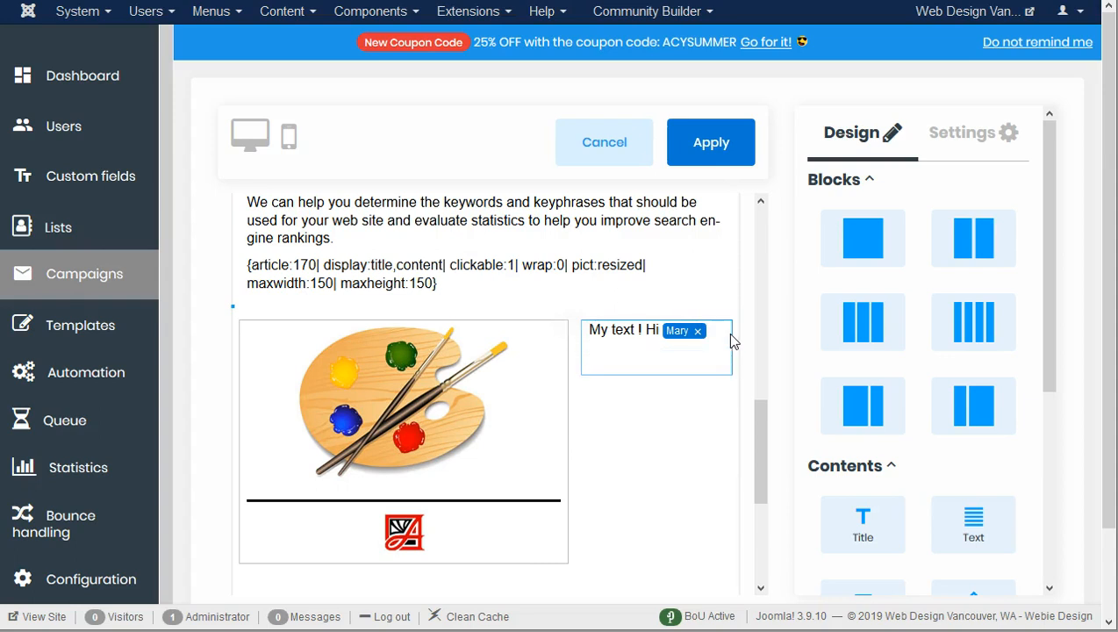
left_click_drag(994, 532, 669, 411)
left_click_drag(707, 550, 592, 380)
key("BackSpace")
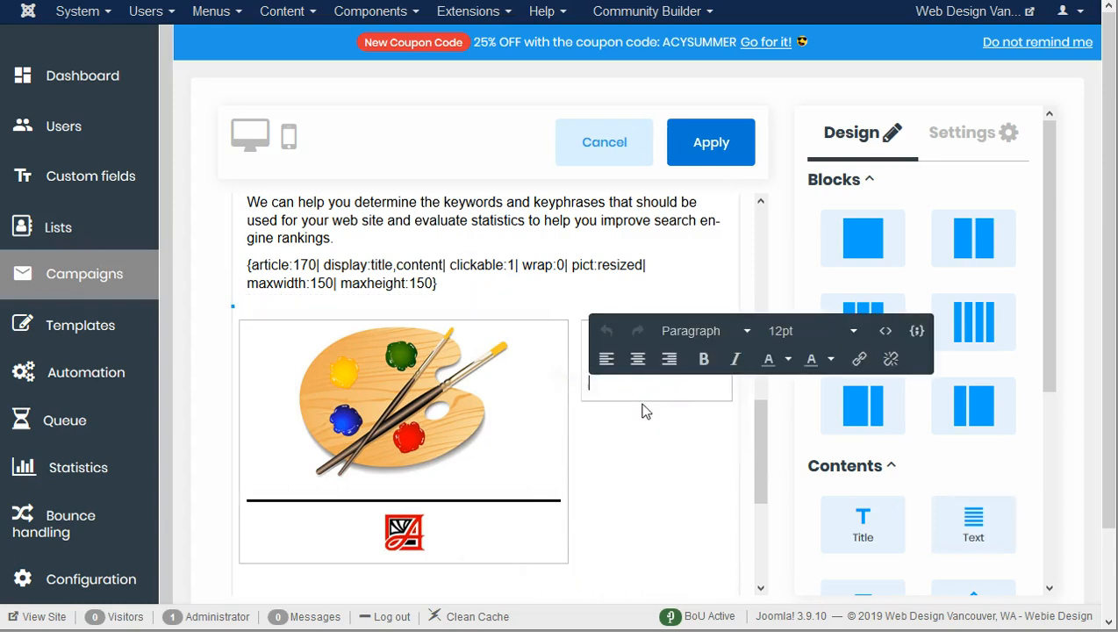
Insert the subscriber's dynamic text "source" ({subtag:source|info:receiver}) into the empty text element
left_click(916, 331)
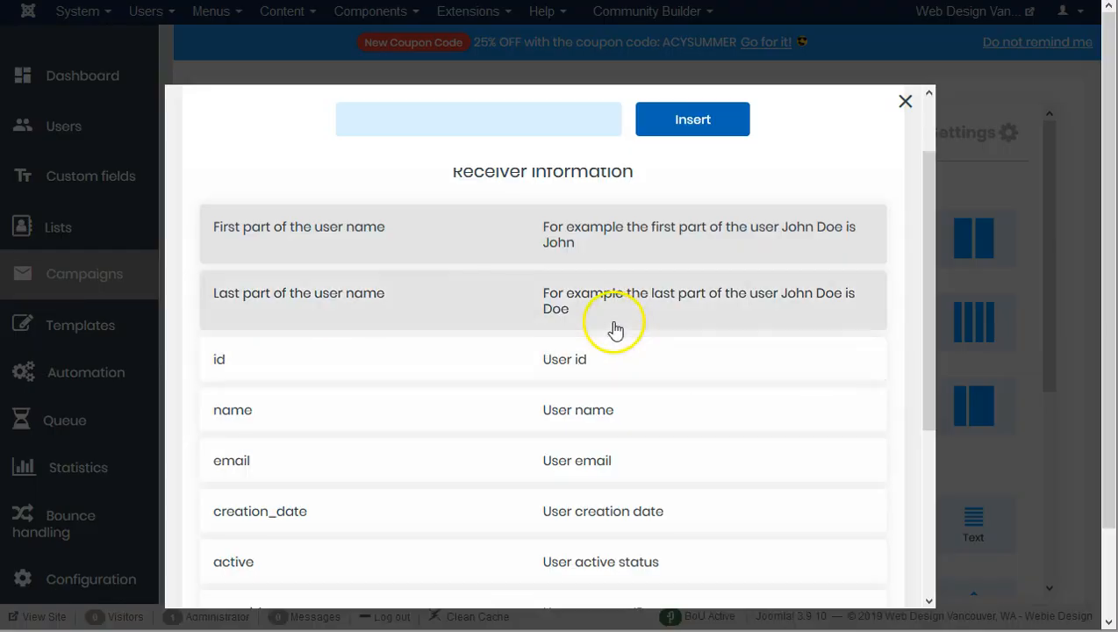
scroll(492, 210, "up", 1)
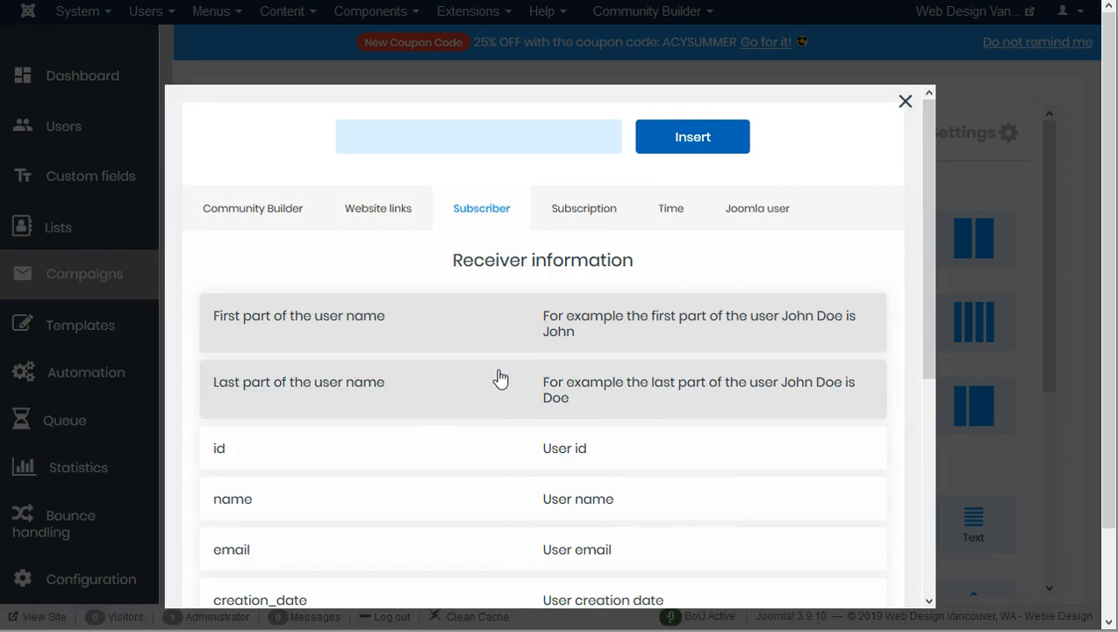
scroll(503, 376, "down", 5)
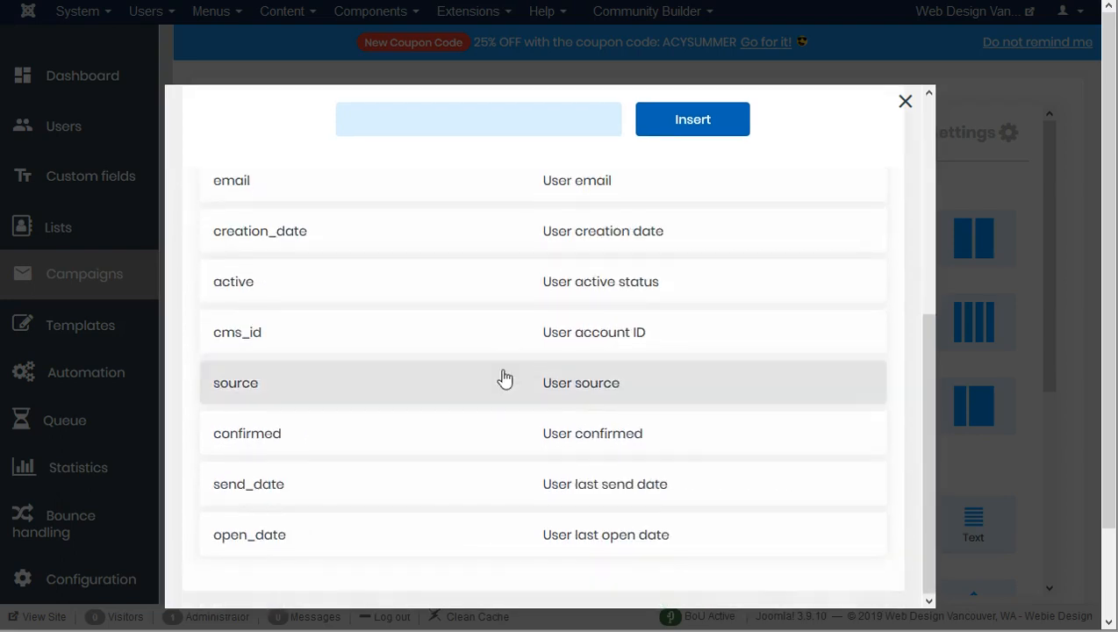
left_click(572, 422)
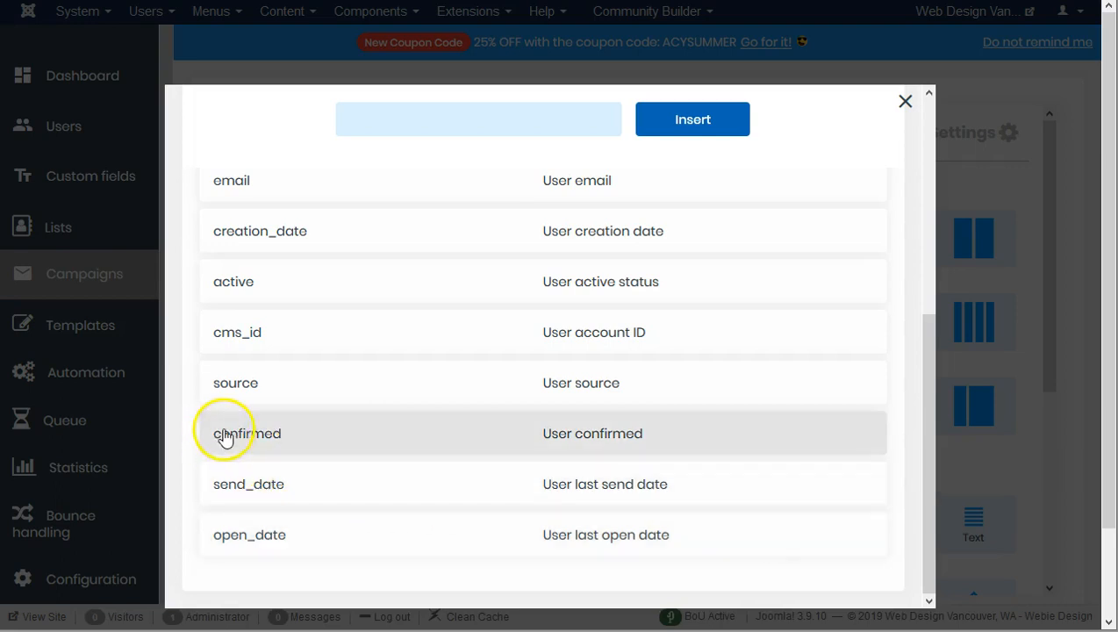
left_click(224, 398)
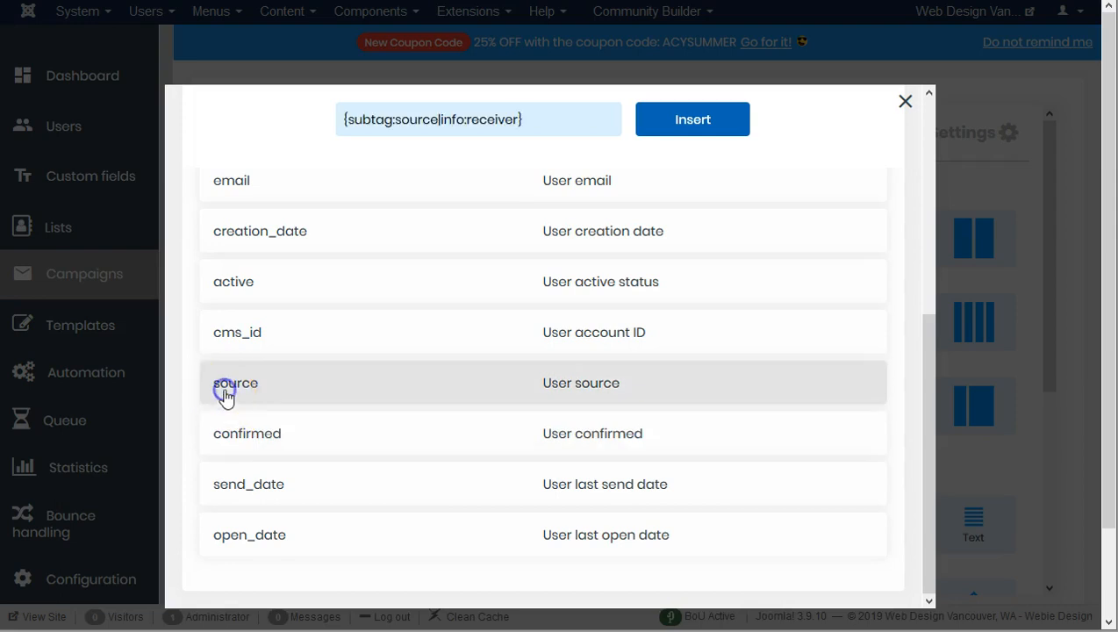
left_click(675, 120)
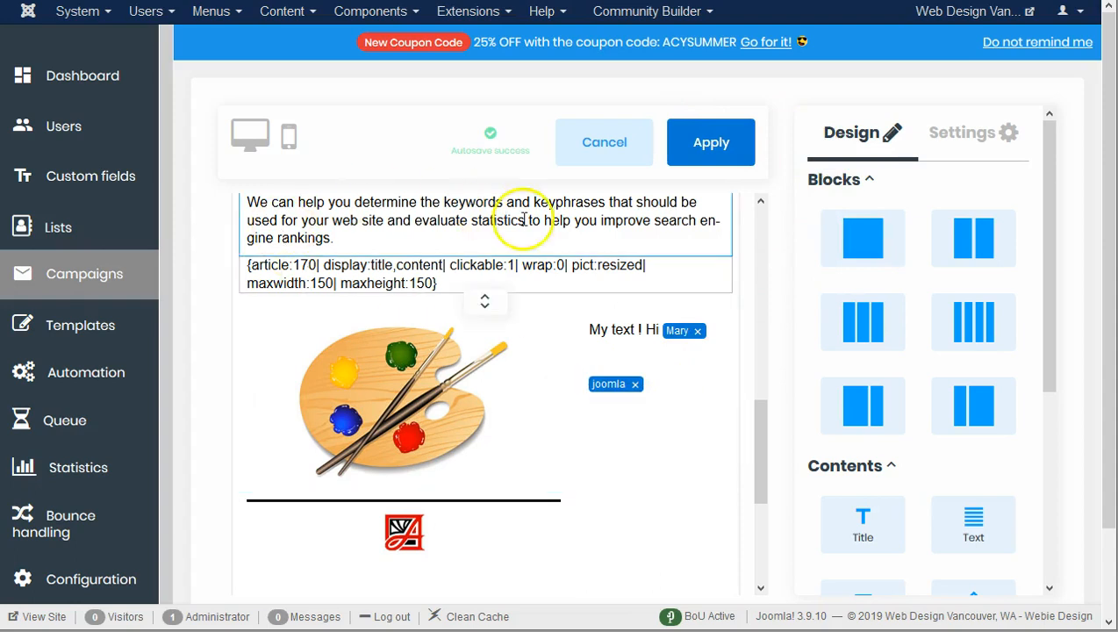
Apply the email design, then save the campaign and continue to its recipients
scroll(752, 279, "up", 3)
scroll(757, 255, "up", 5)
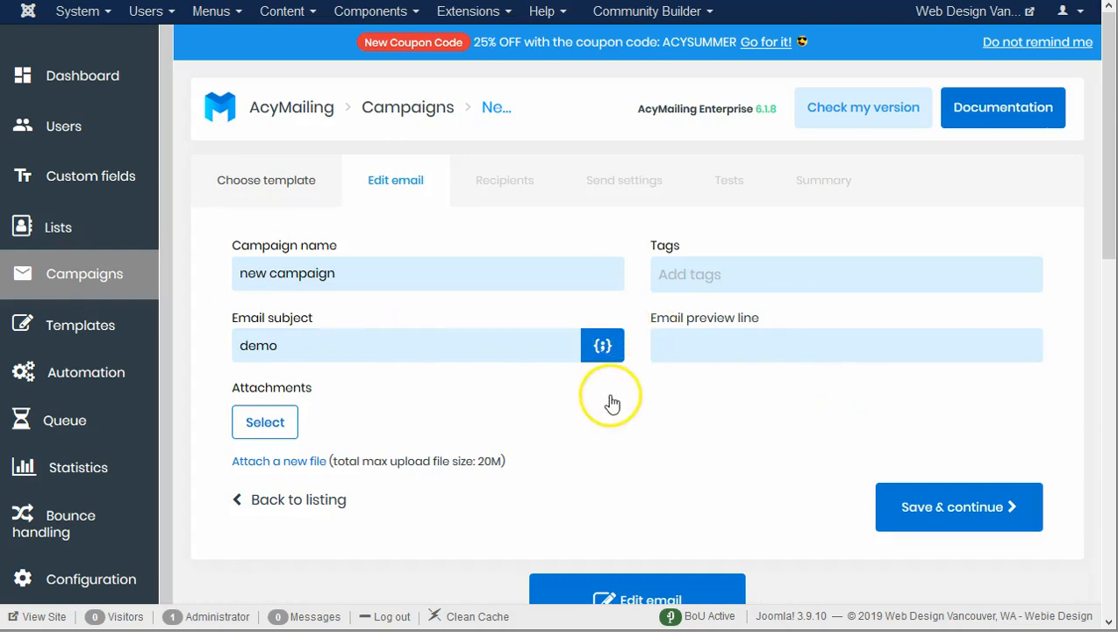
left_click(974, 516)
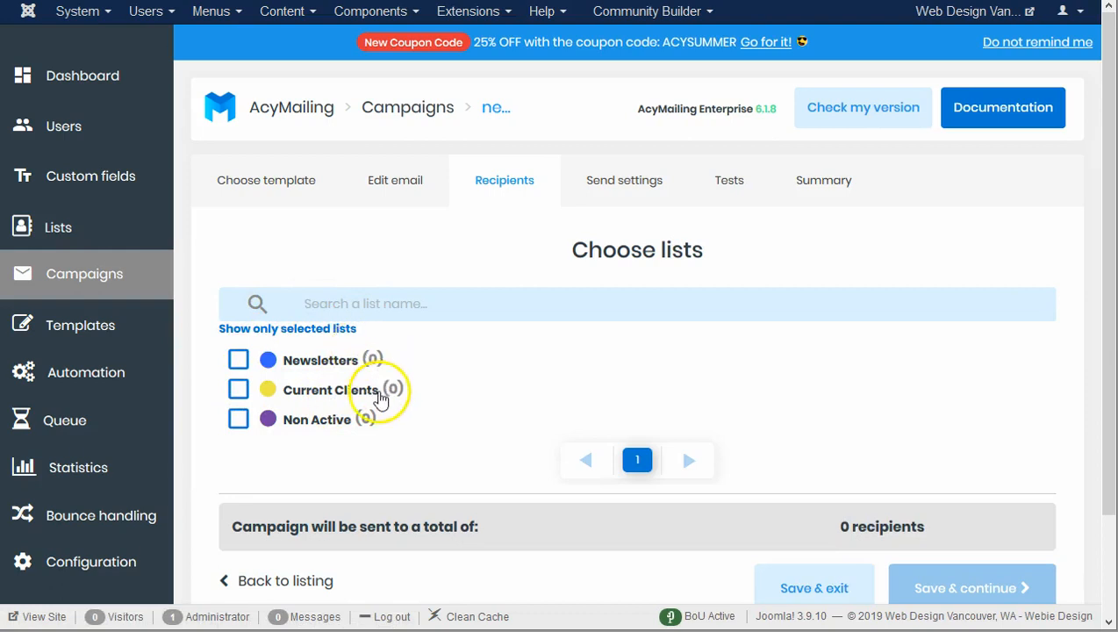
Choose the Current Clients list as the campaign's recipients
left_click(238, 389)
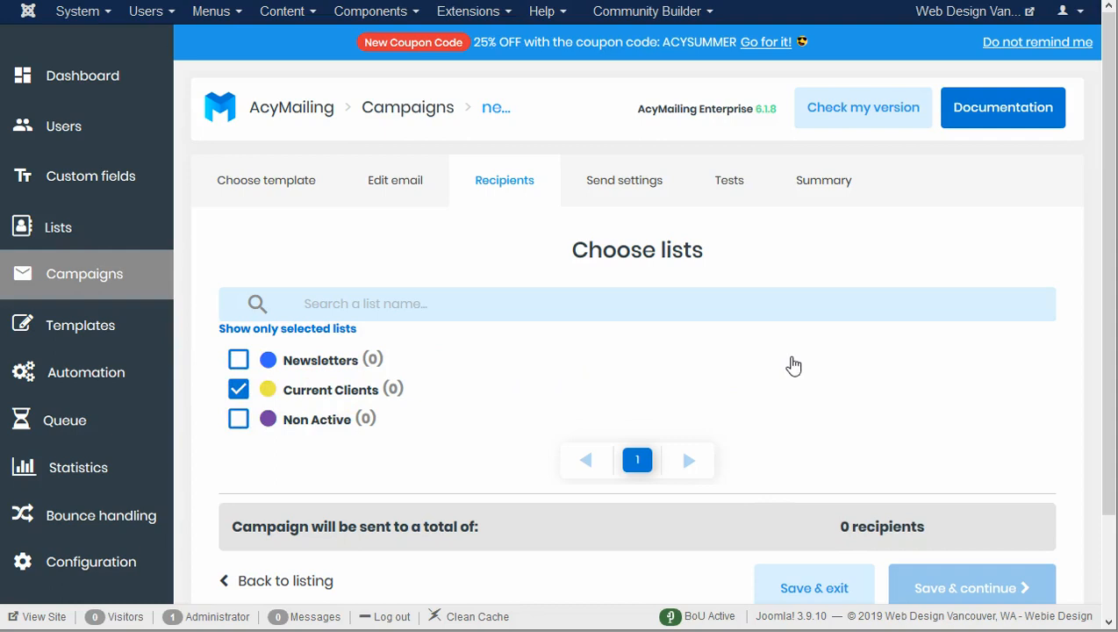
scroll(790, 365, "down", 2)
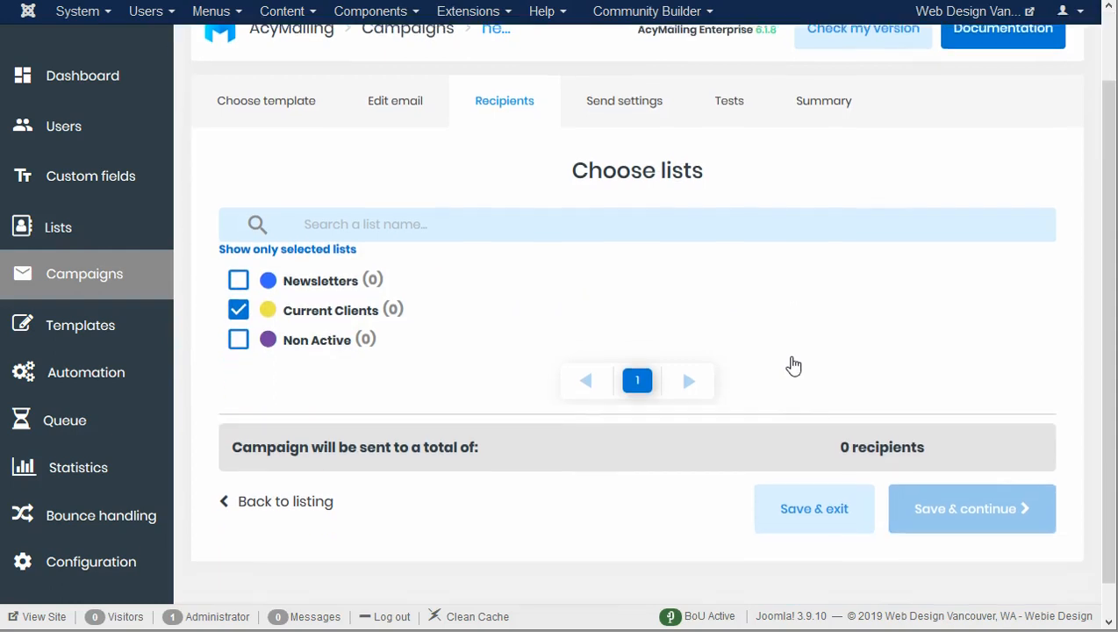
scroll(761, 327, "up", 2)
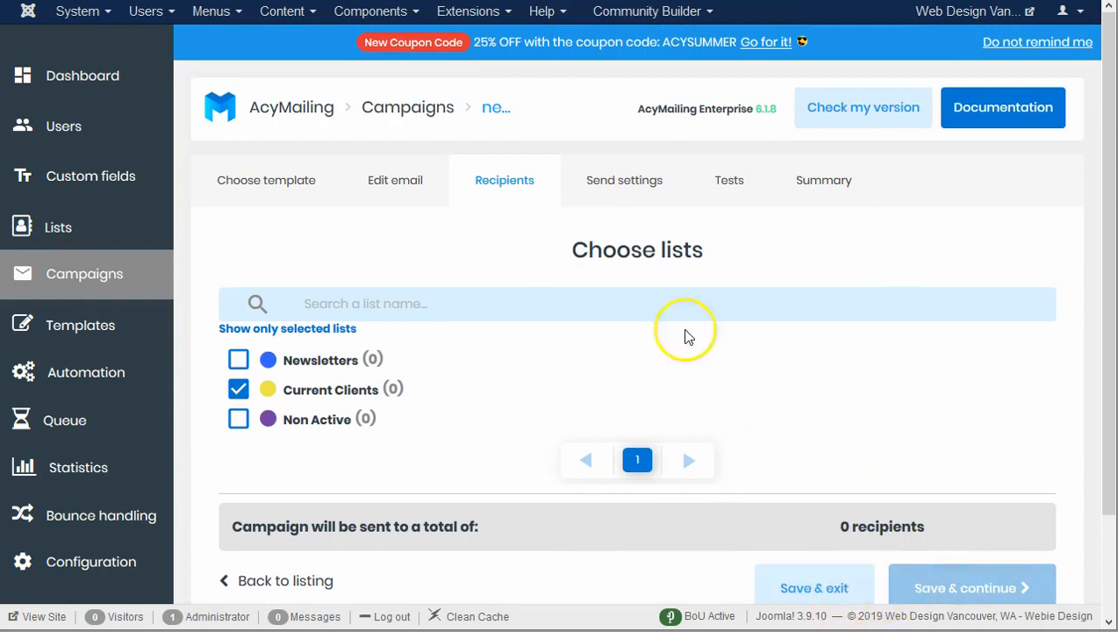
Review the sender information and the sending time options in the campaign's send settings
left_click(725, 218)
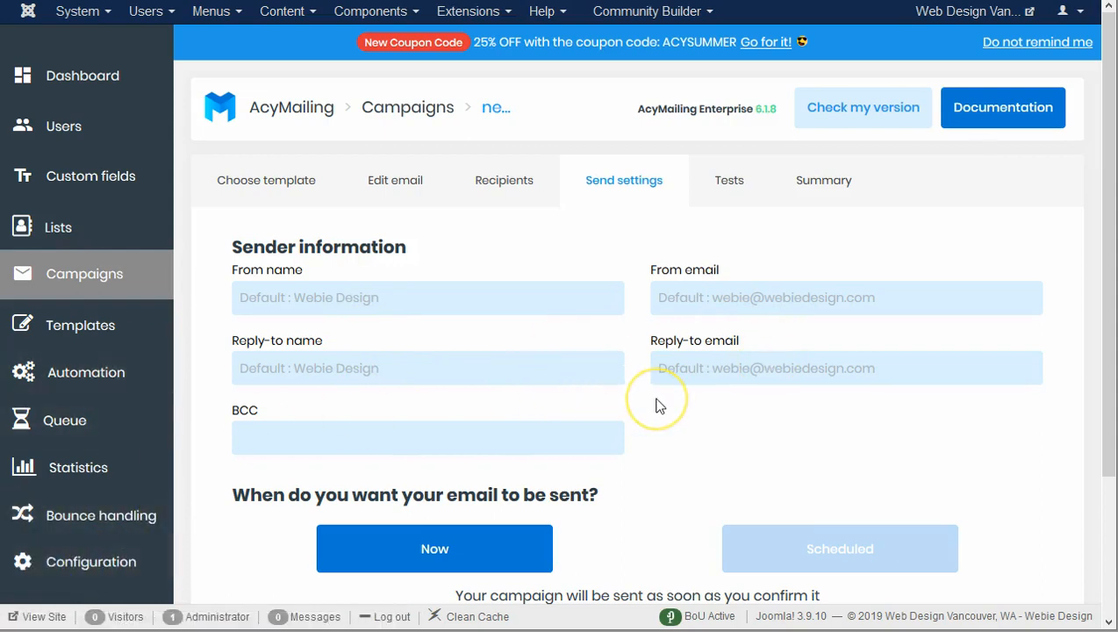
scroll(659, 406, "down", 2)
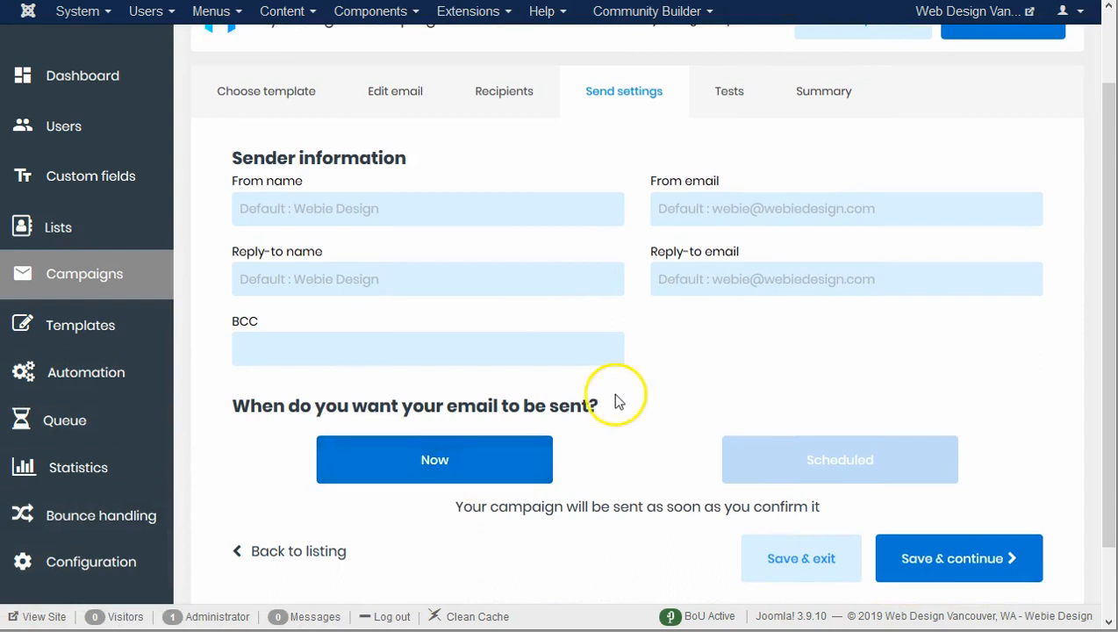
scroll(616, 395, "up", 2)
Go to the campaign's tests and add a second email address to the test mail recipients
left_click(742, 192)
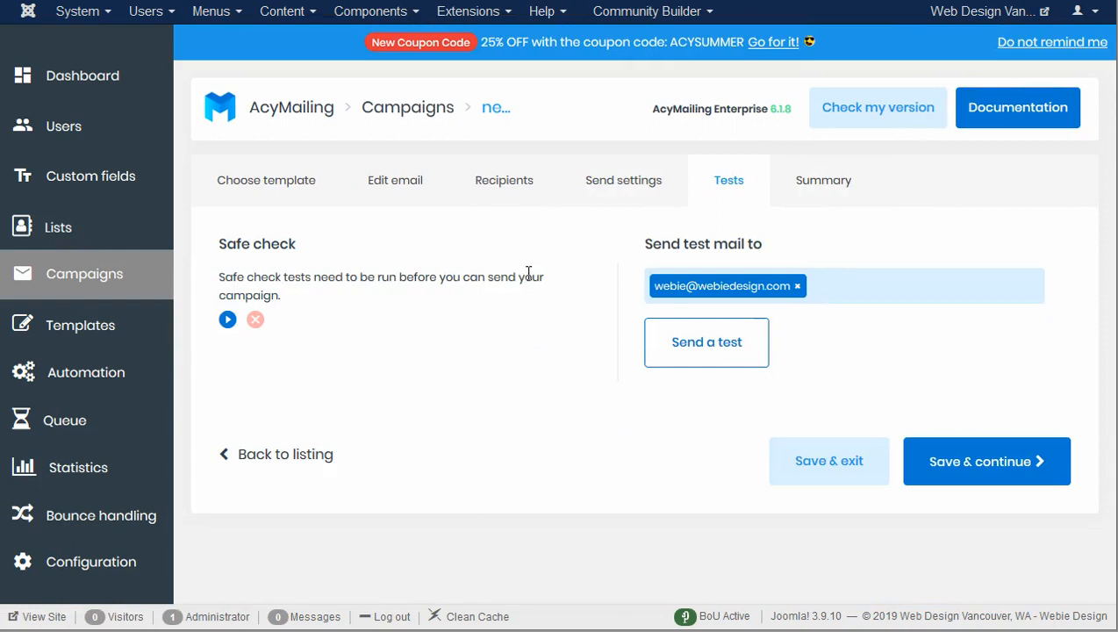
left_click(829, 284)
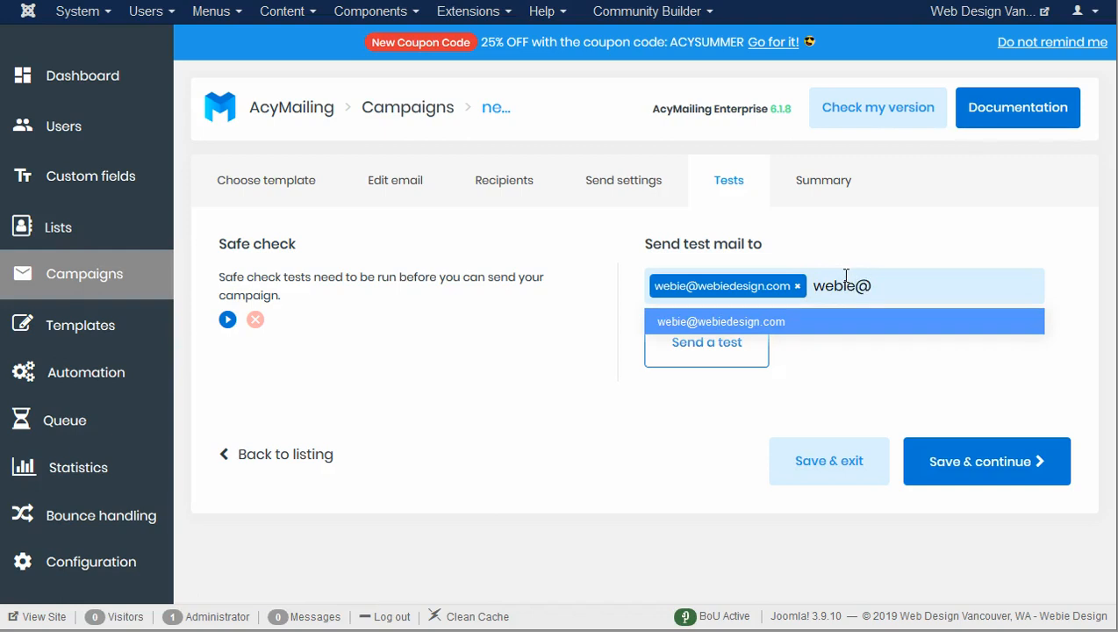
type("gmail.com")
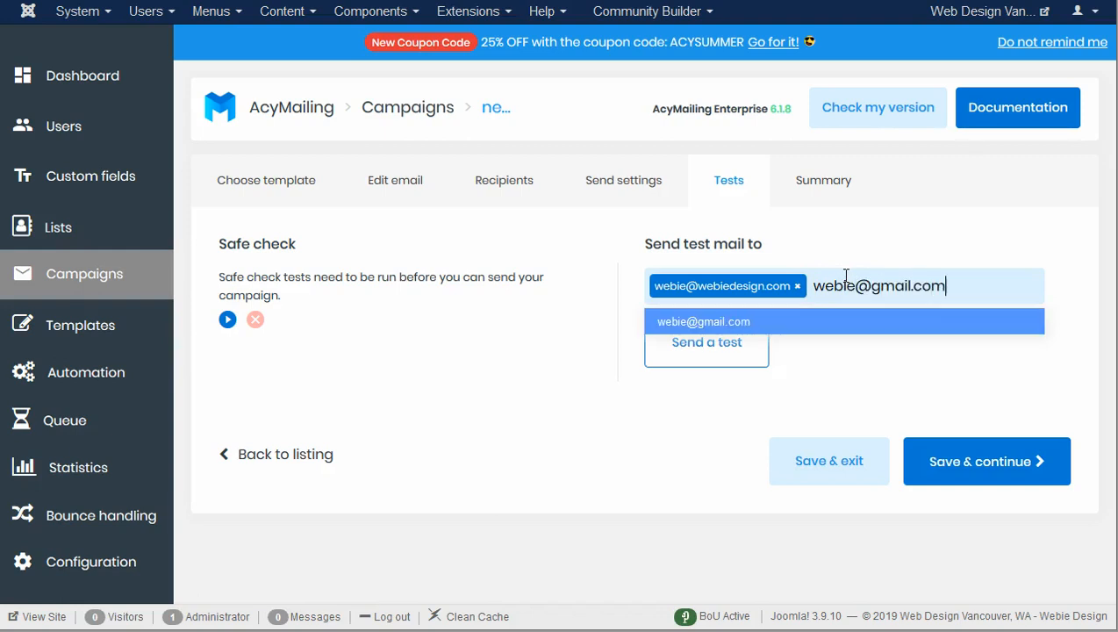
key("Return")
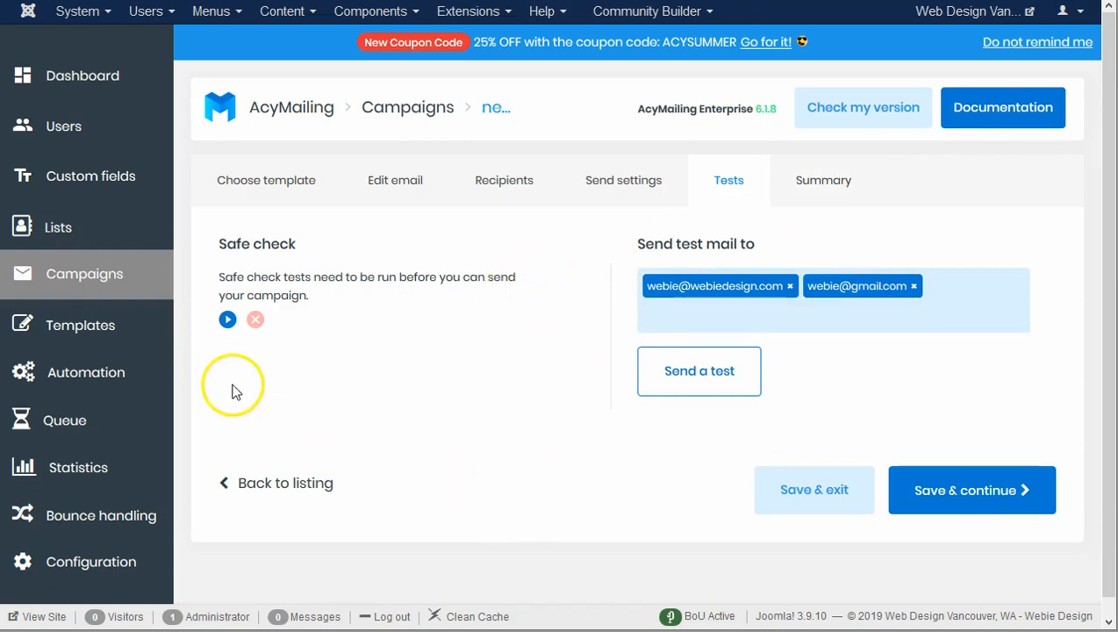
Run the campaign's safe check and open the details of the link and SPAM score results
left_click(227, 320)
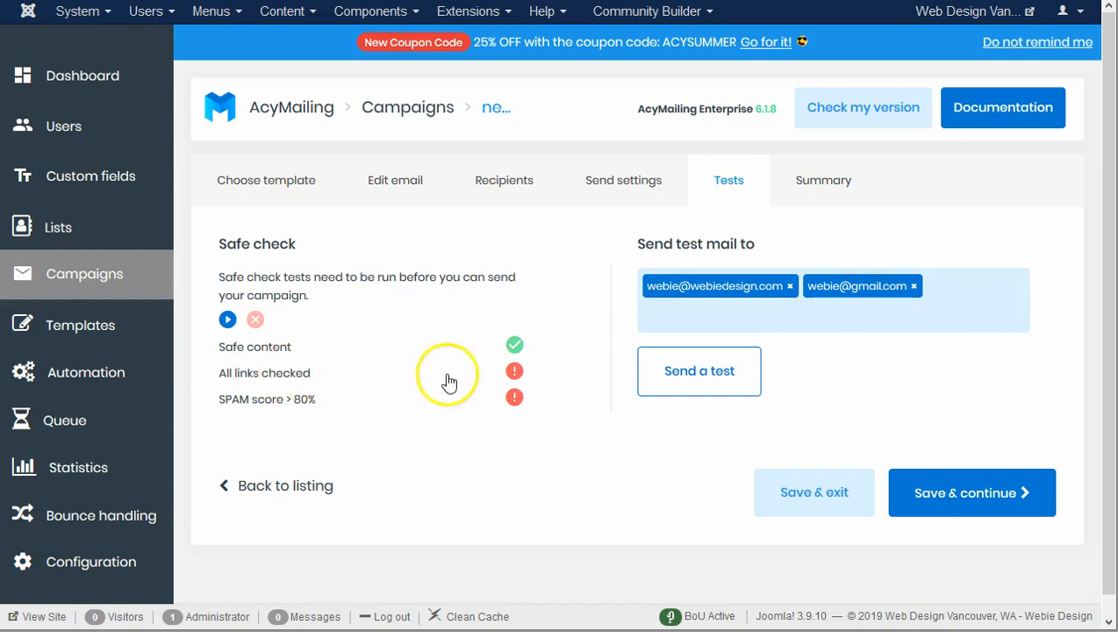
left_click(515, 374)
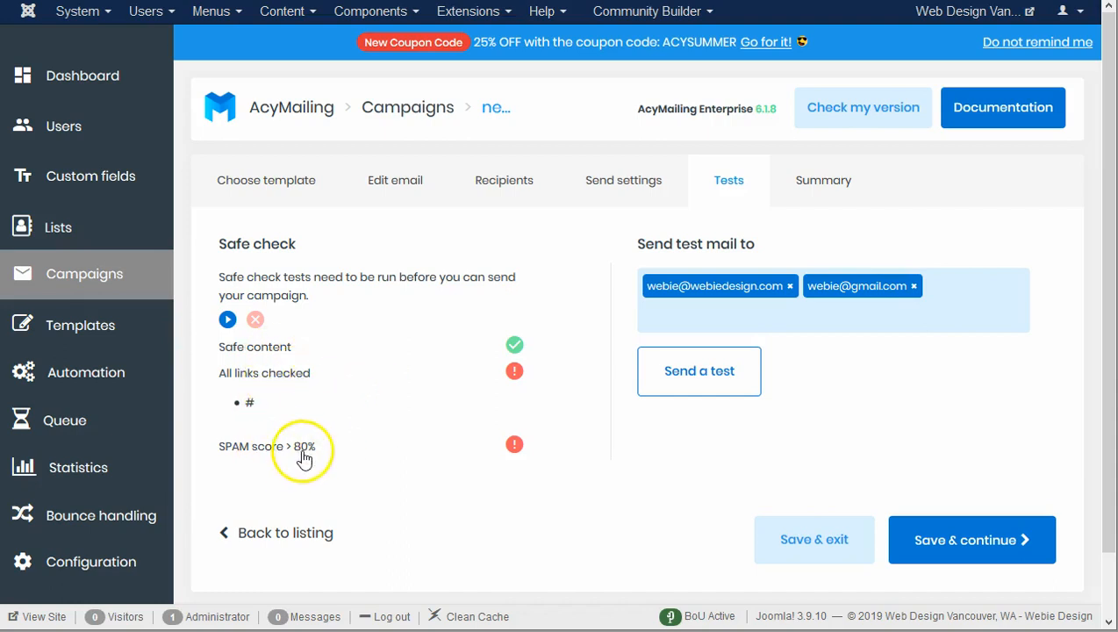
left_click(514, 449)
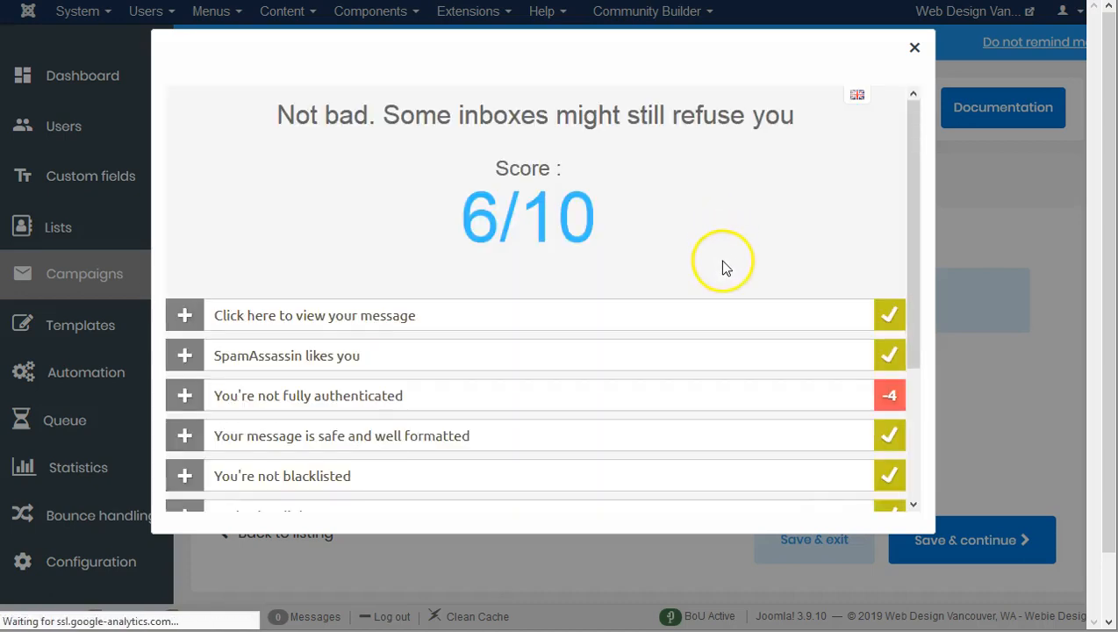
Read through the spam report's overall score and its list of checks
scroll(724, 267, "down", 4)
left_click(795, 428)
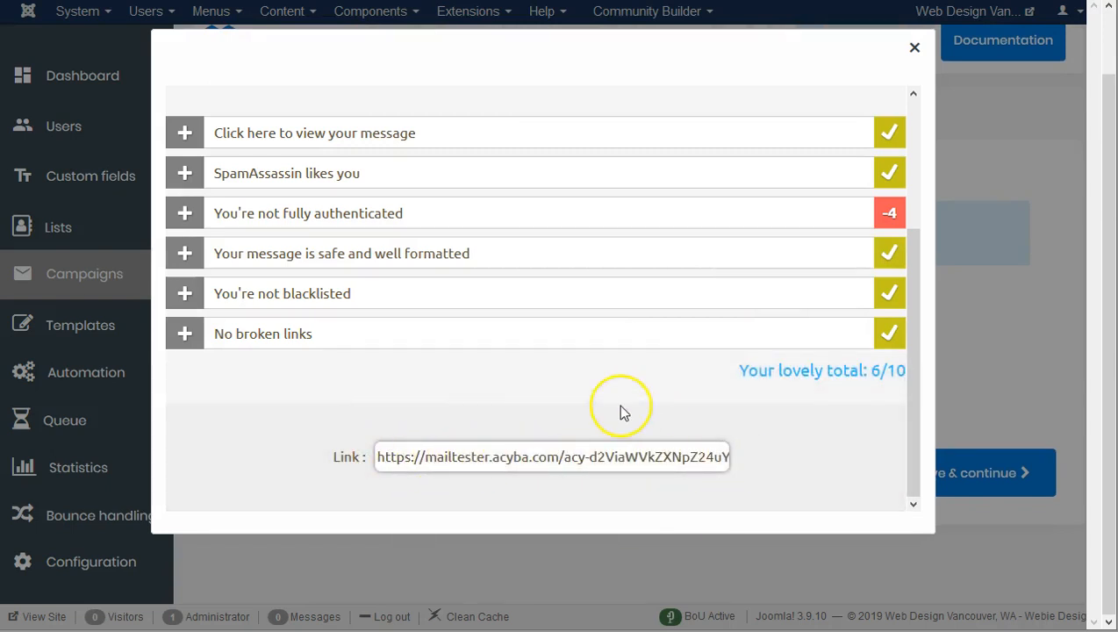
left_click(640, 374)
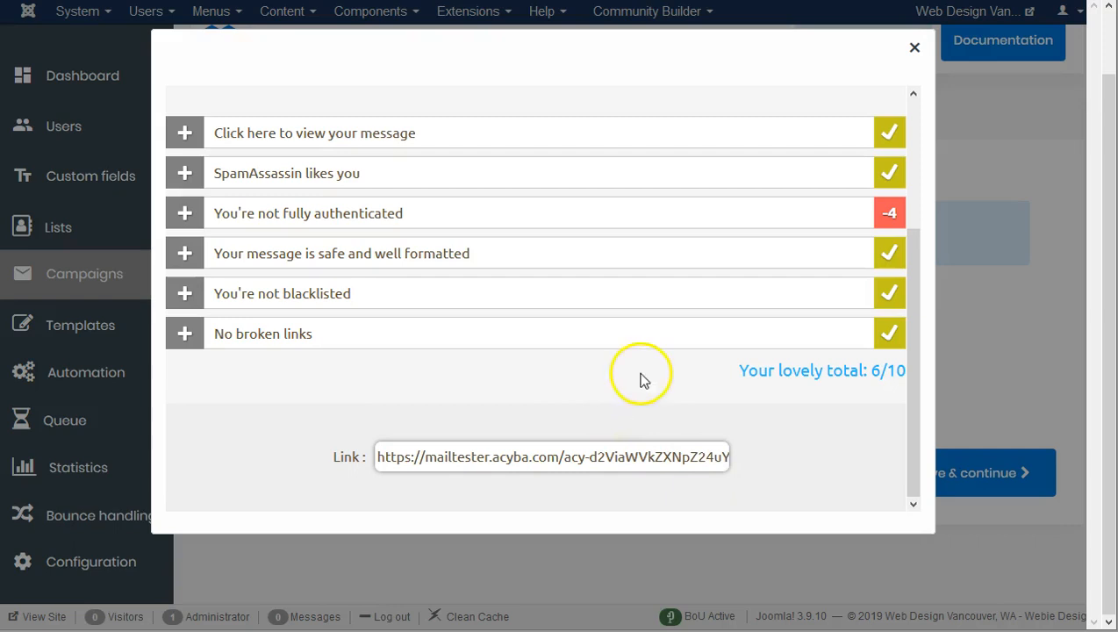
scroll(640, 380, "up", 3)
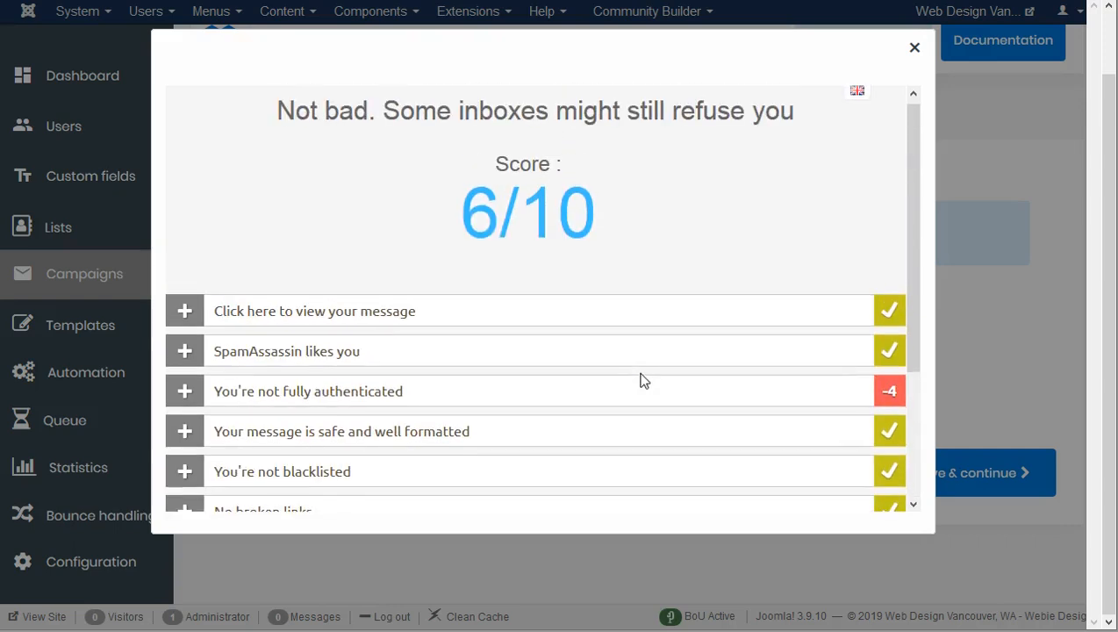
left_click(575, 360)
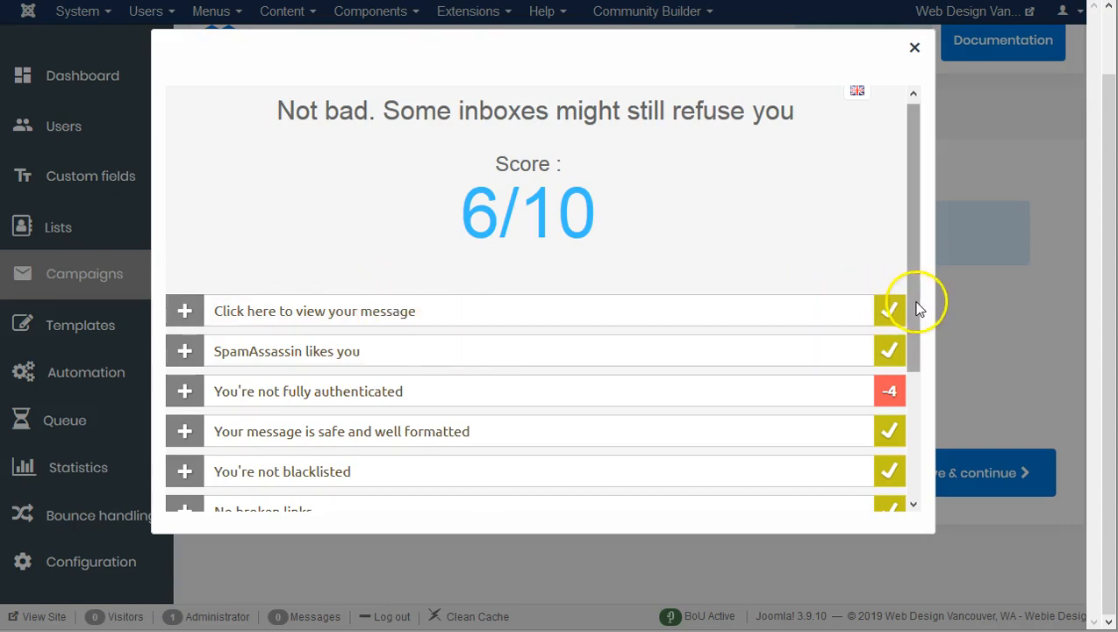
Expand the "You're not fully authenticated" section, examine its server checks, and close the spam report
left_click_drag(919, 318, 919, 405)
left_click(296, 269)
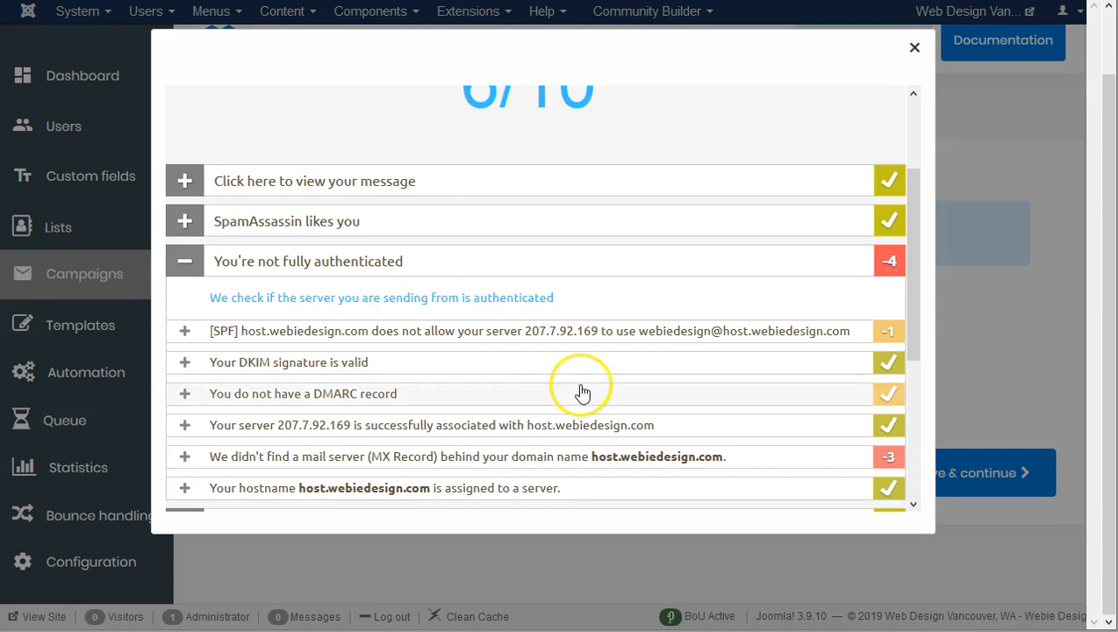
scroll(600, 474, "down", 1)
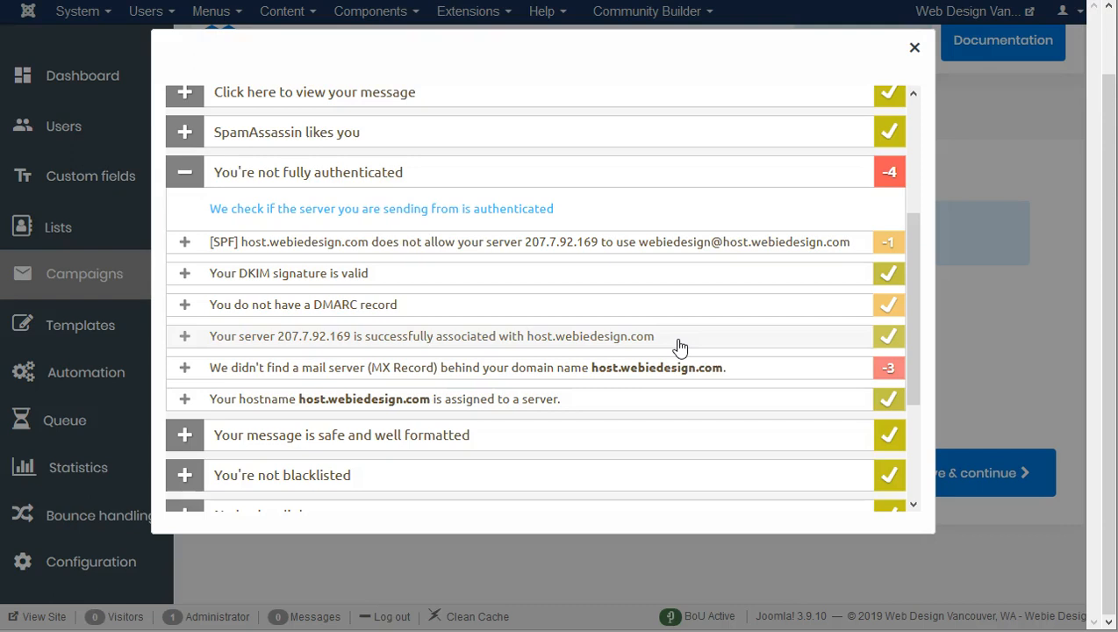
left_click(915, 46)
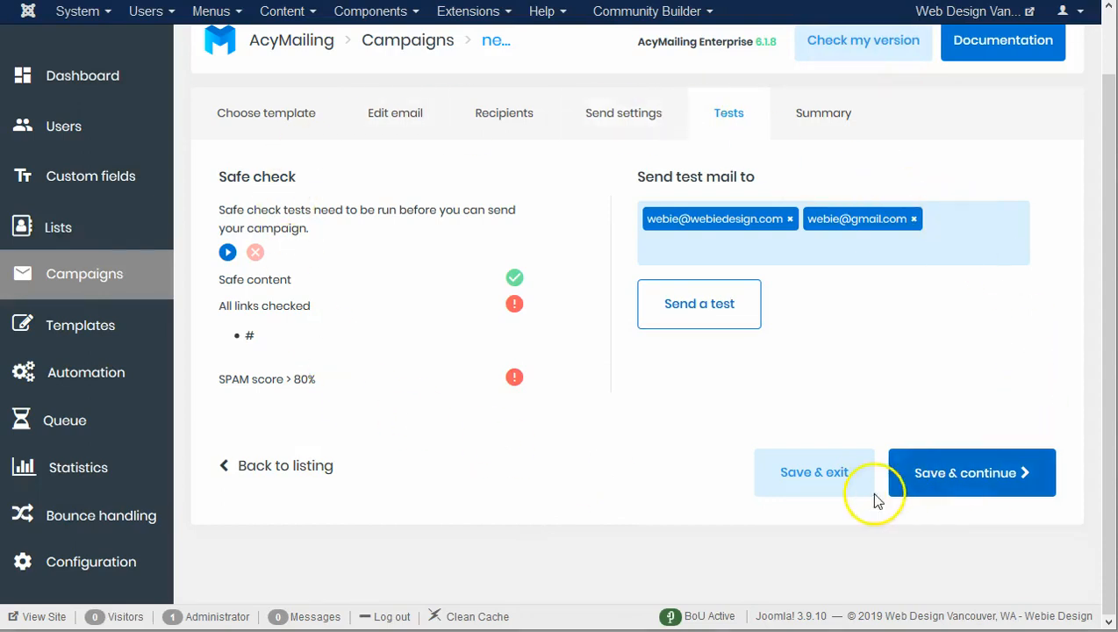
Save and continue to the campaign summary and review its email, recipients and send settings
left_click(929, 475)
left_click(532, 392)
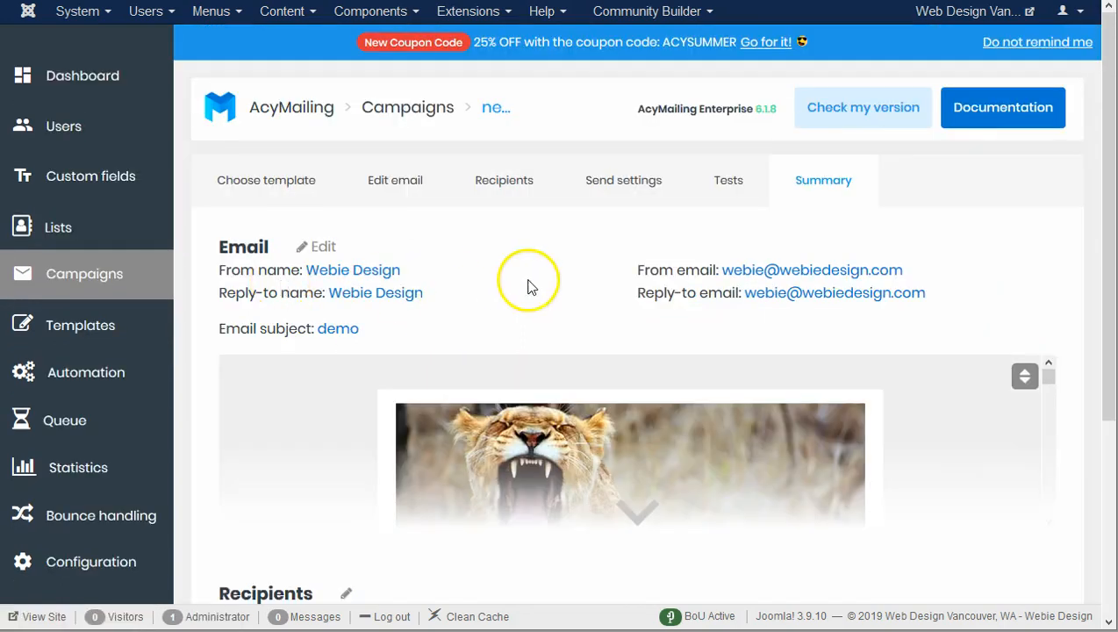
scroll(534, 284, "down", 3)
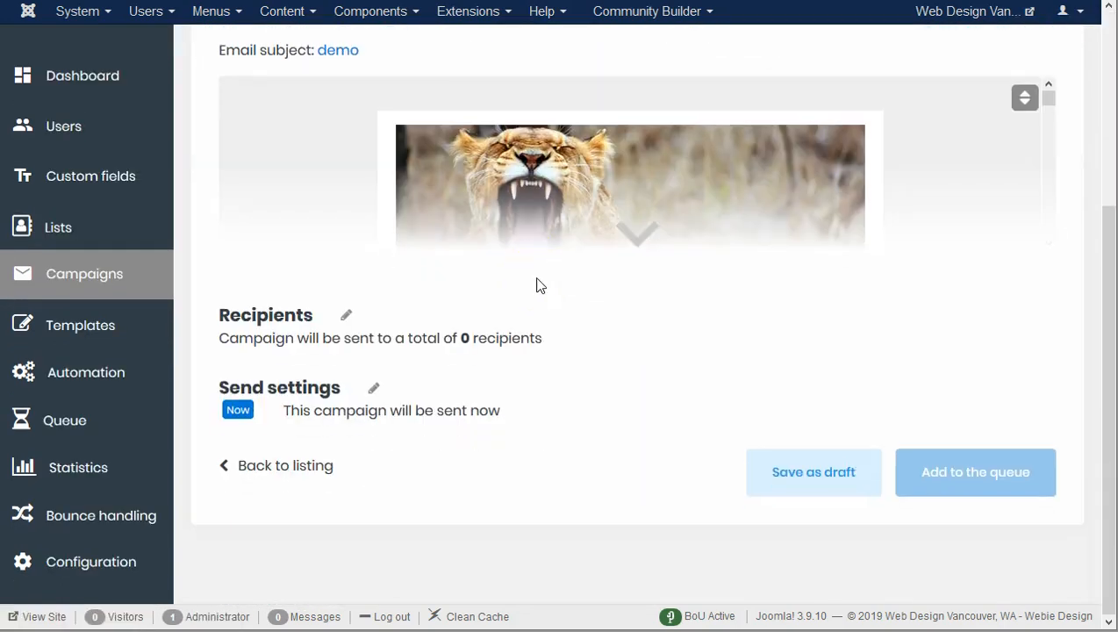
scroll(536, 284, "up", 3)
scroll(537, 282, "down", 3)
left_click(406, 411)
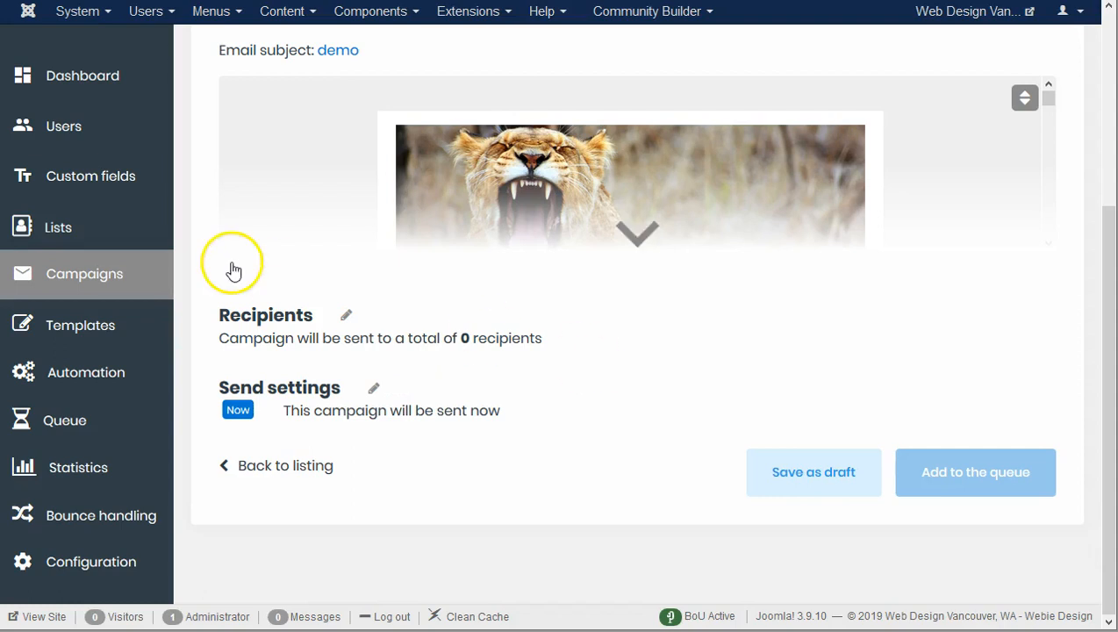
Open the AcyMailing configuration
left_click(79, 563)
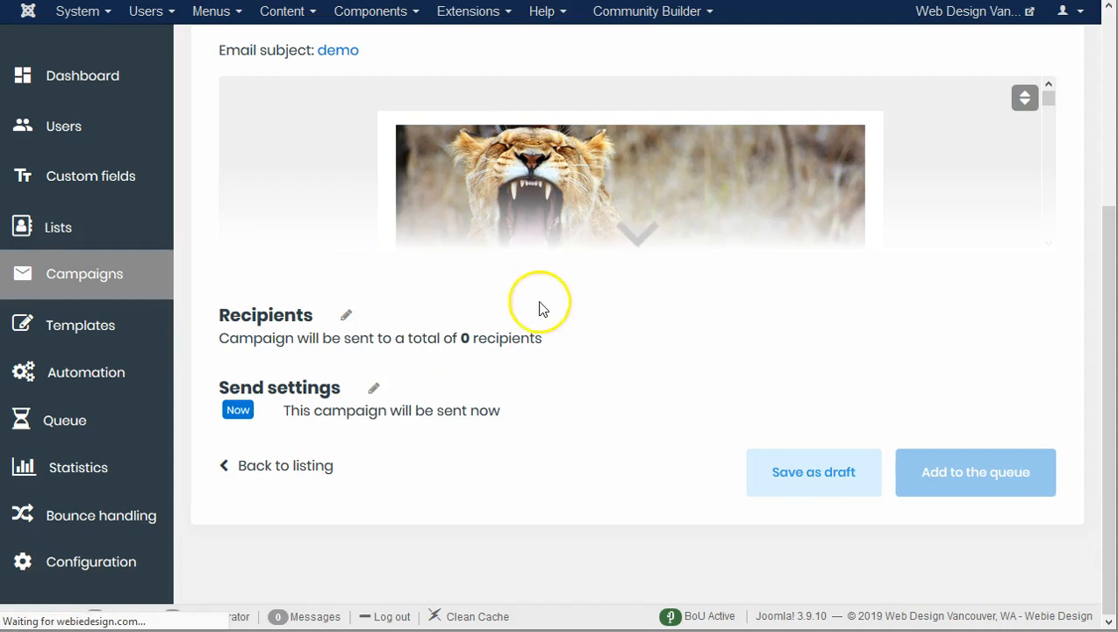